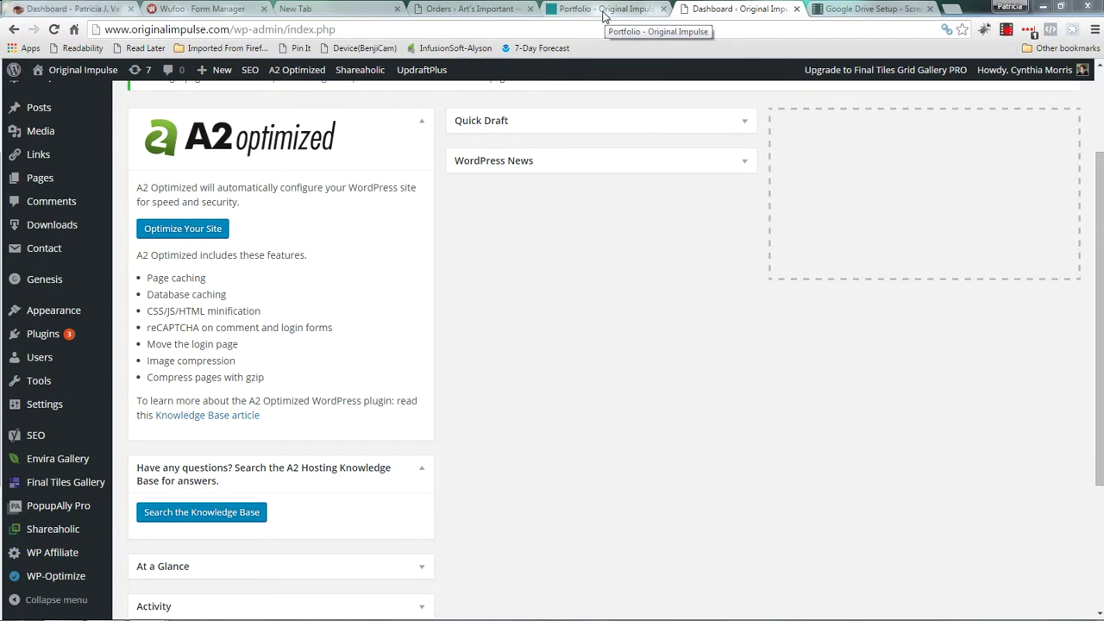
View the live Portfolio page, then open it in the editor to see the [FinalTilesGallery id='2'] shortcode
left_click(604, 11)
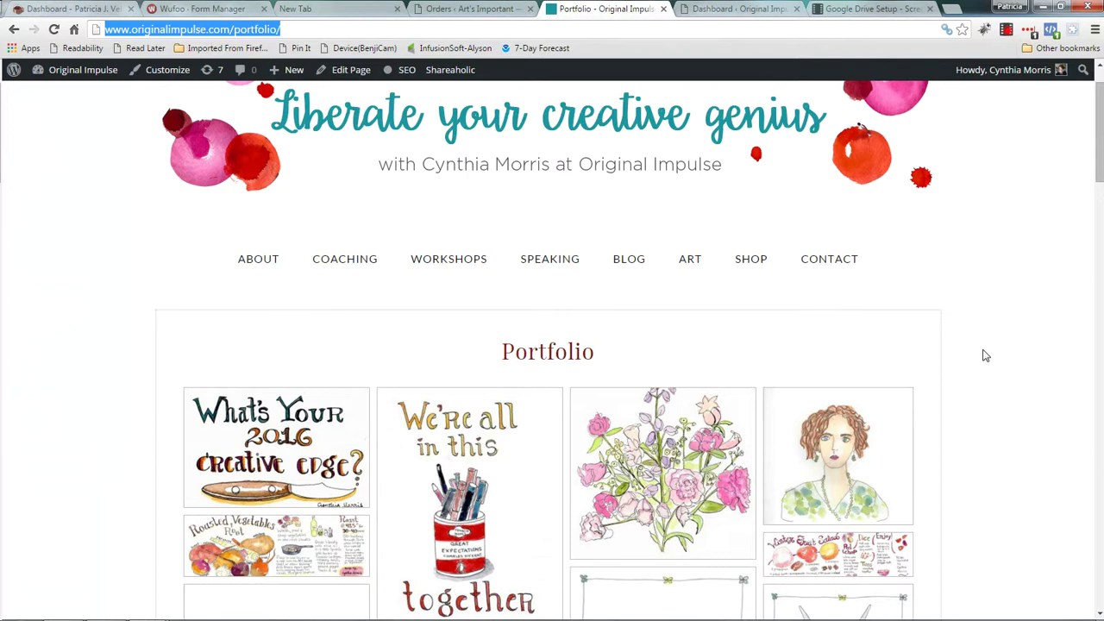
scroll(1016, 382, "down", 5)
scroll(1020, 382, "down", 2)
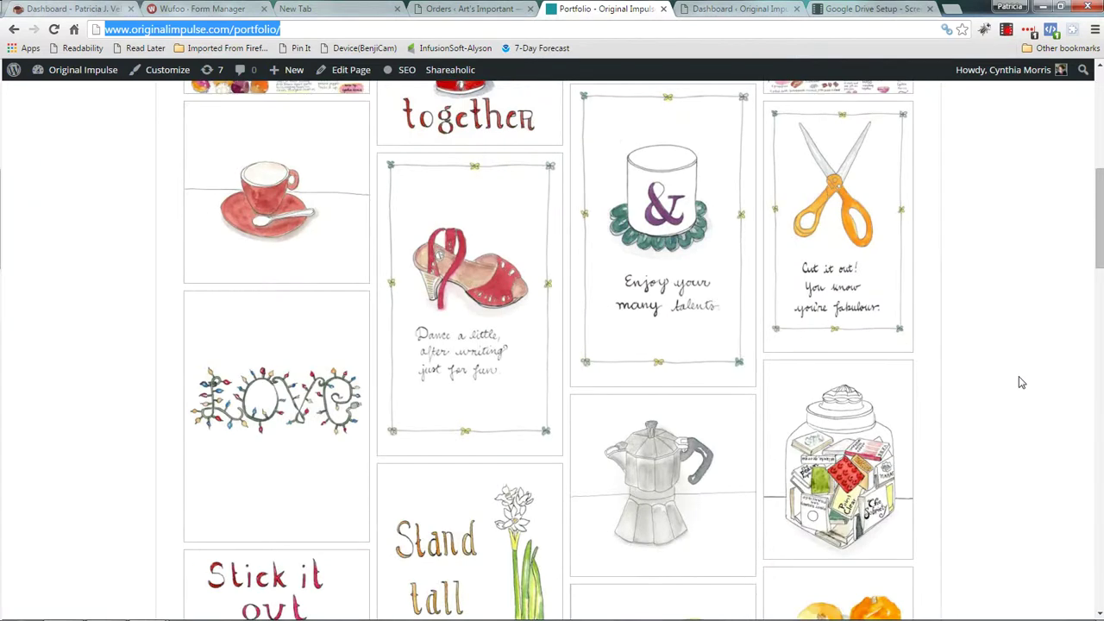
scroll(1019, 382, "up", 6)
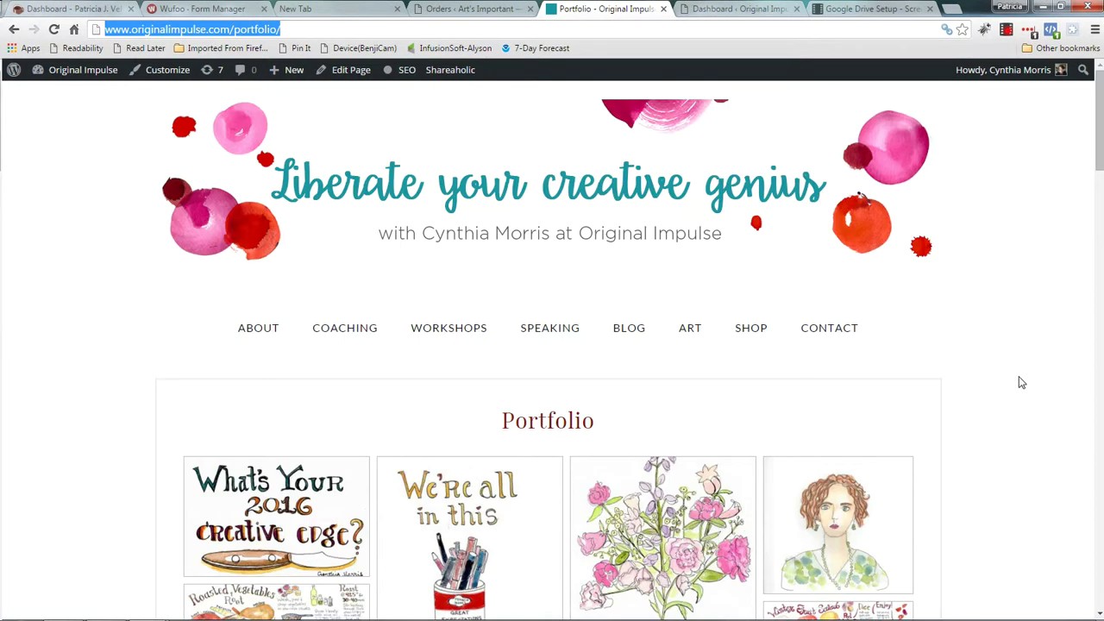
left_click(351, 76)
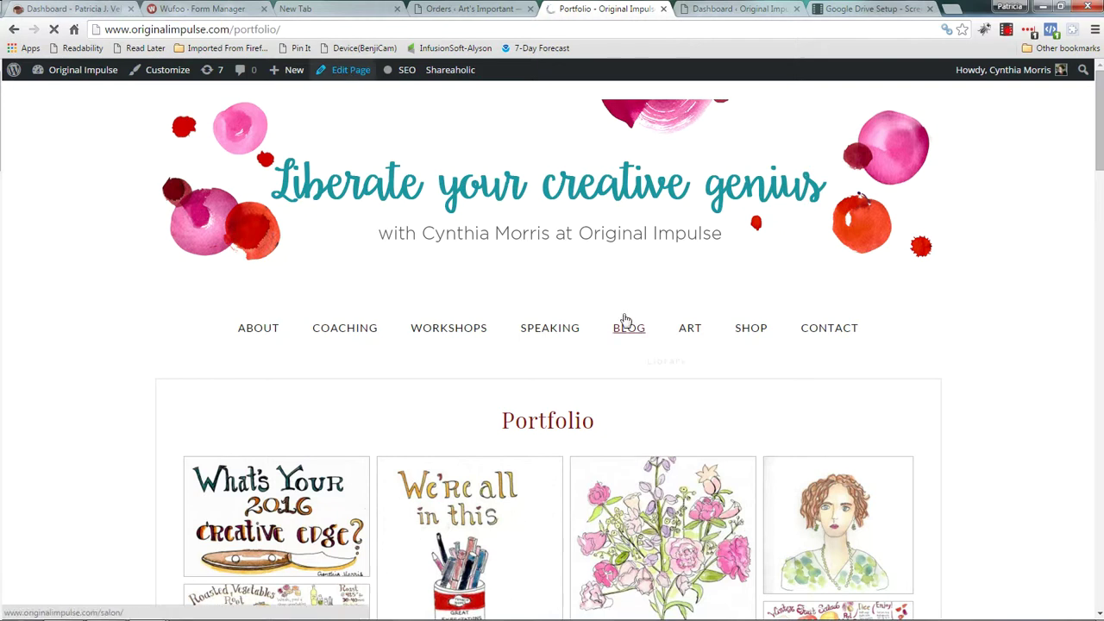
mouse_move(626, 320)
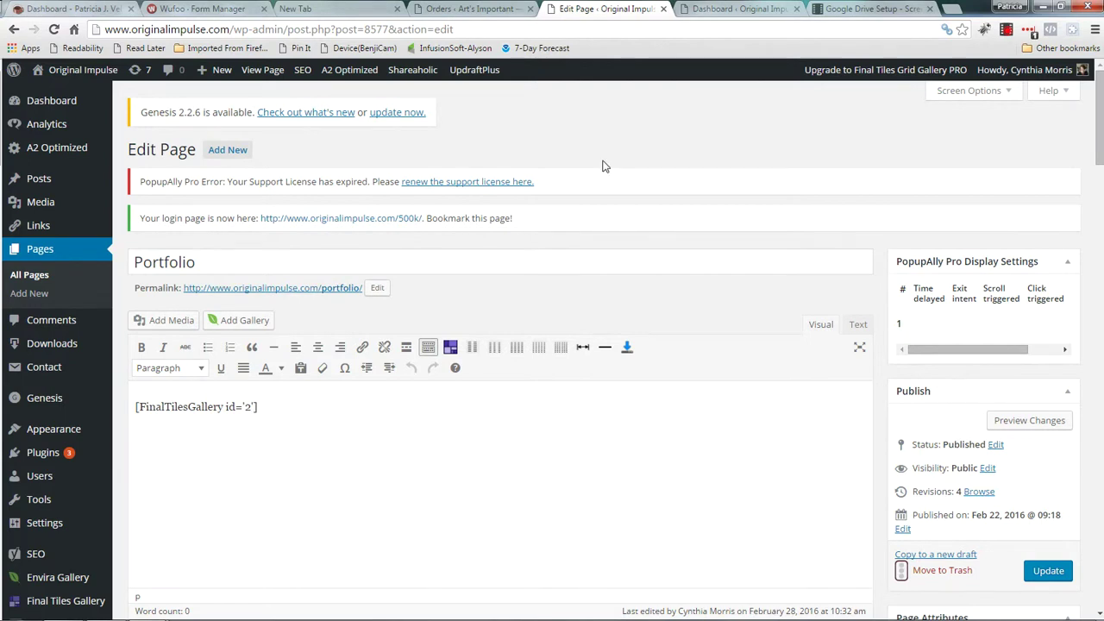
Go from the admin dashboard to the Final Tiles Gallery plugin page listing the portfolio gallery
left_click(712, 10)
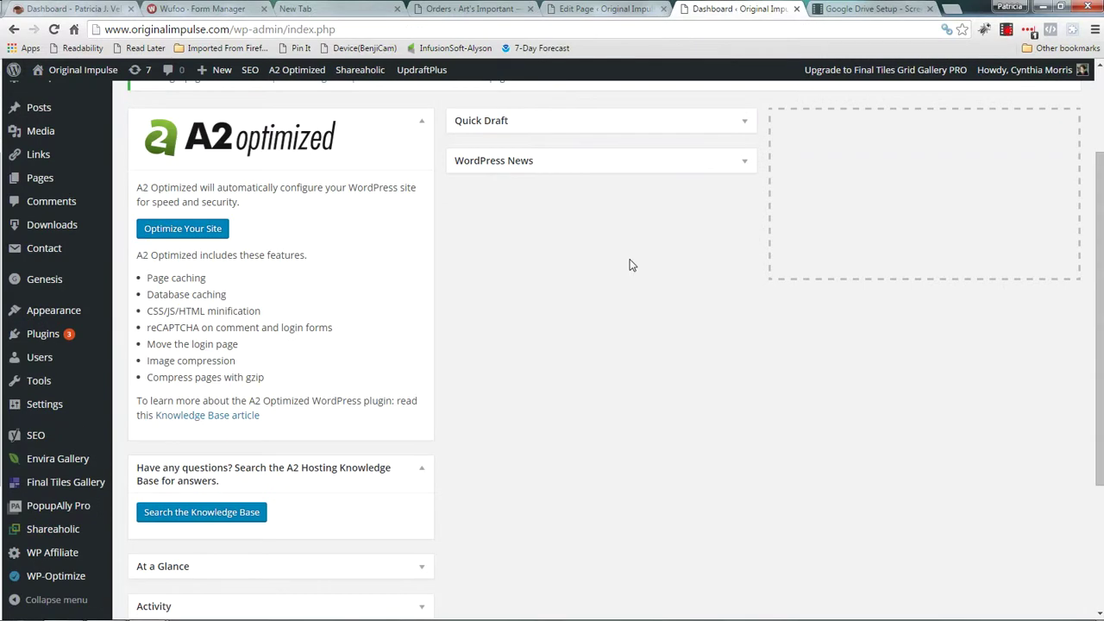
mouse_move(59, 488)
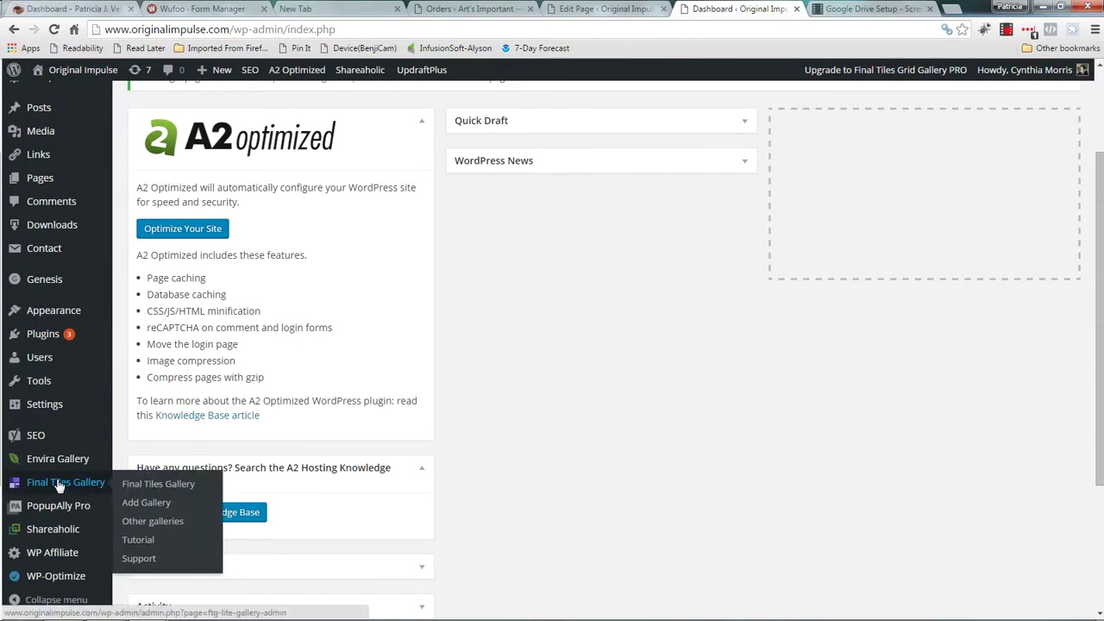
left_click(151, 489)
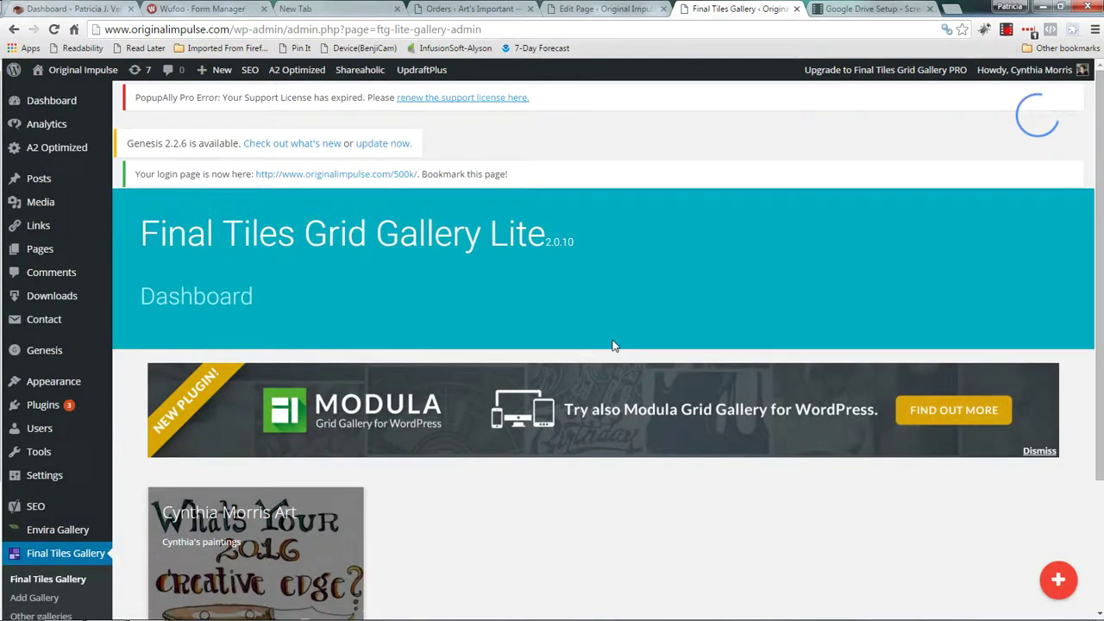
scroll(630, 354, "down", 2)
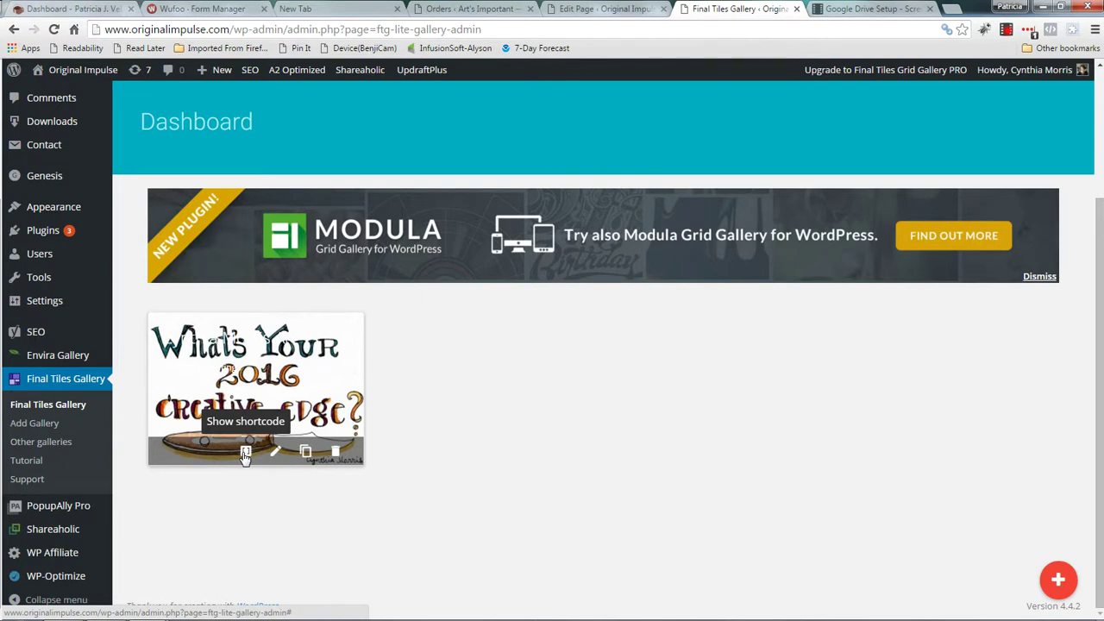
Check the gallery card's shortcode reads [FinalTilesGallery id='2'] and collapse the admin sidebar to icons
left_click(245, 454)
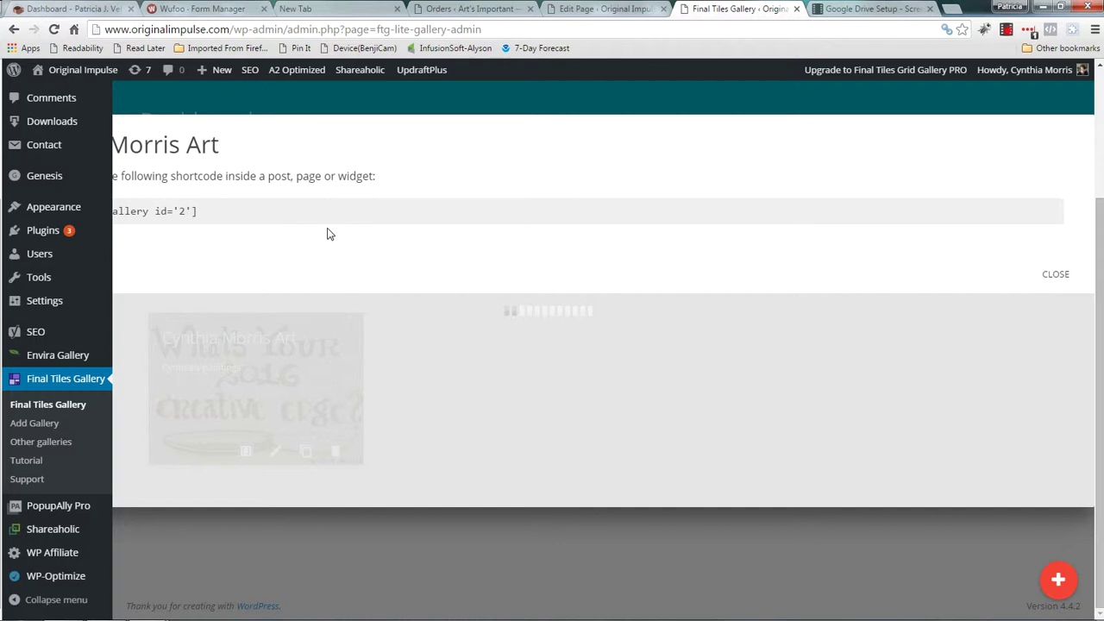
left_click(14, 604)
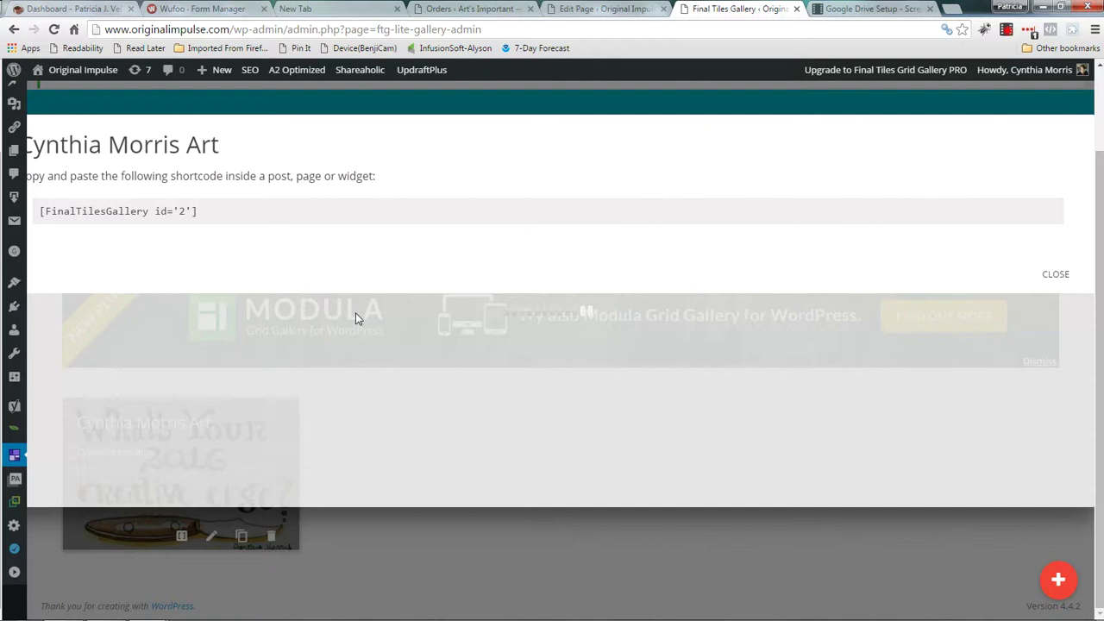
left_click(1056, 274)
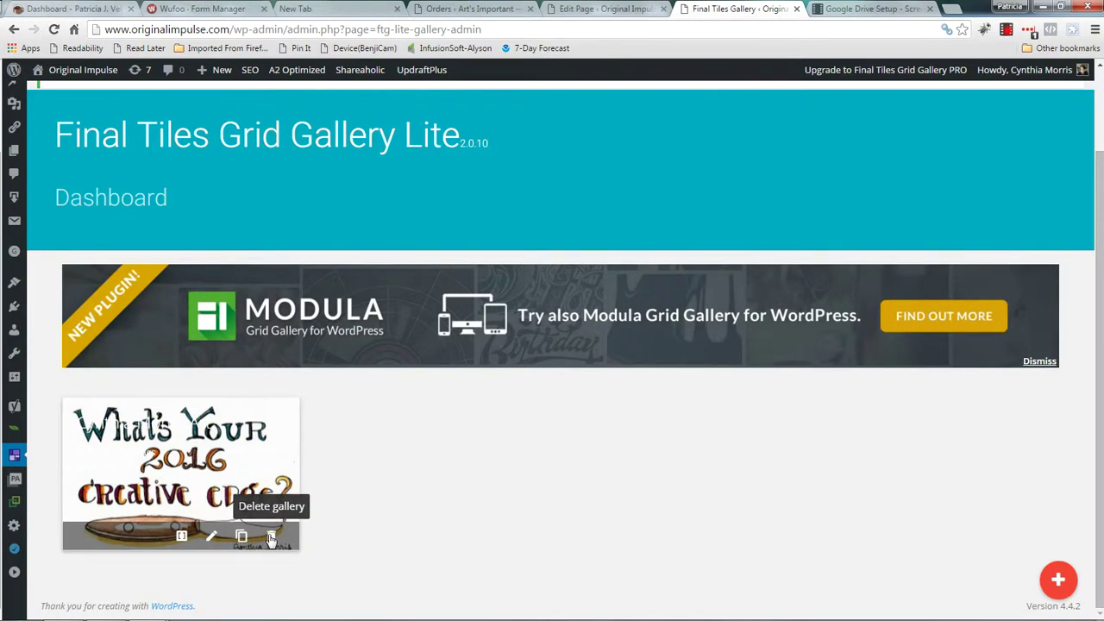
Open the portfolio gallery's edit page and scroll down through its settings to the Images section
left_click(211, 529)
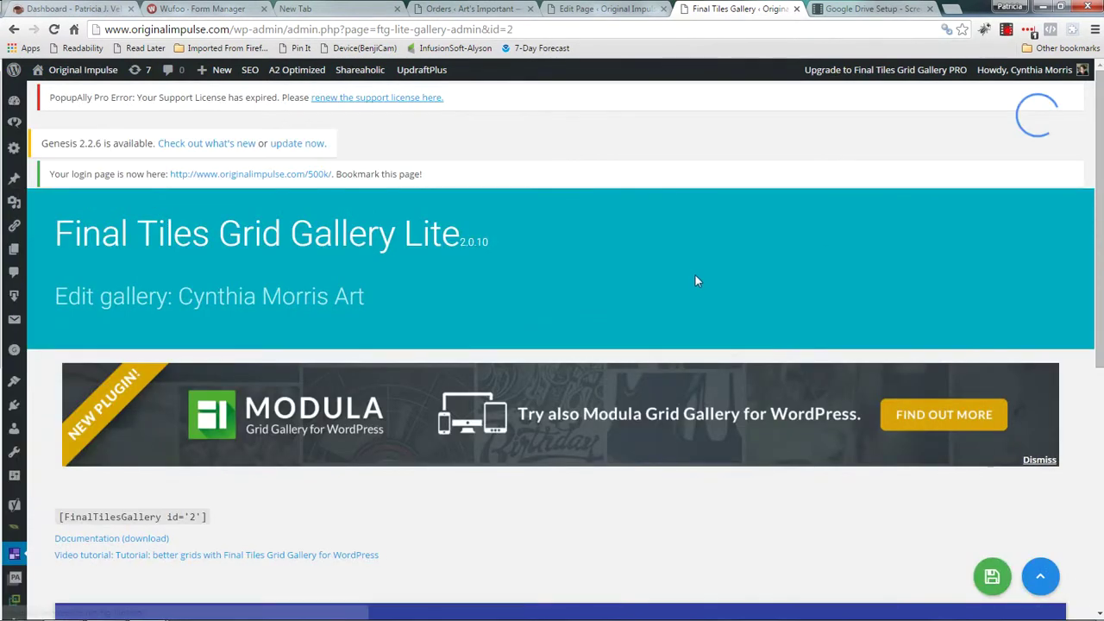
scroll(703, 270, "down", 2)
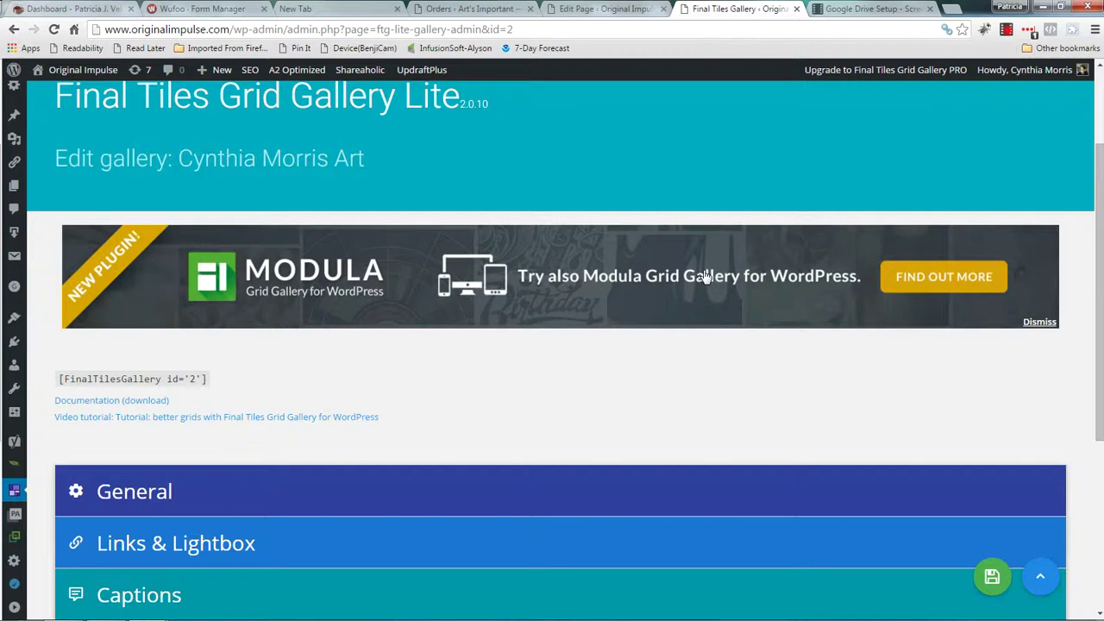
scroll(706, 276, "down", 2)
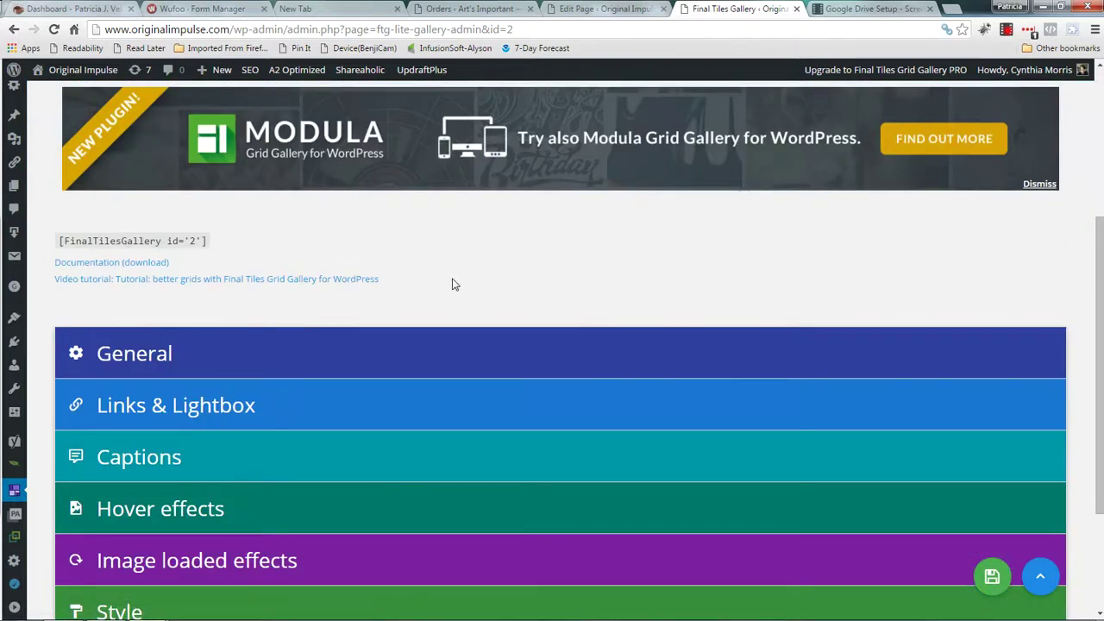
scroll(439, 252, "down", 3)
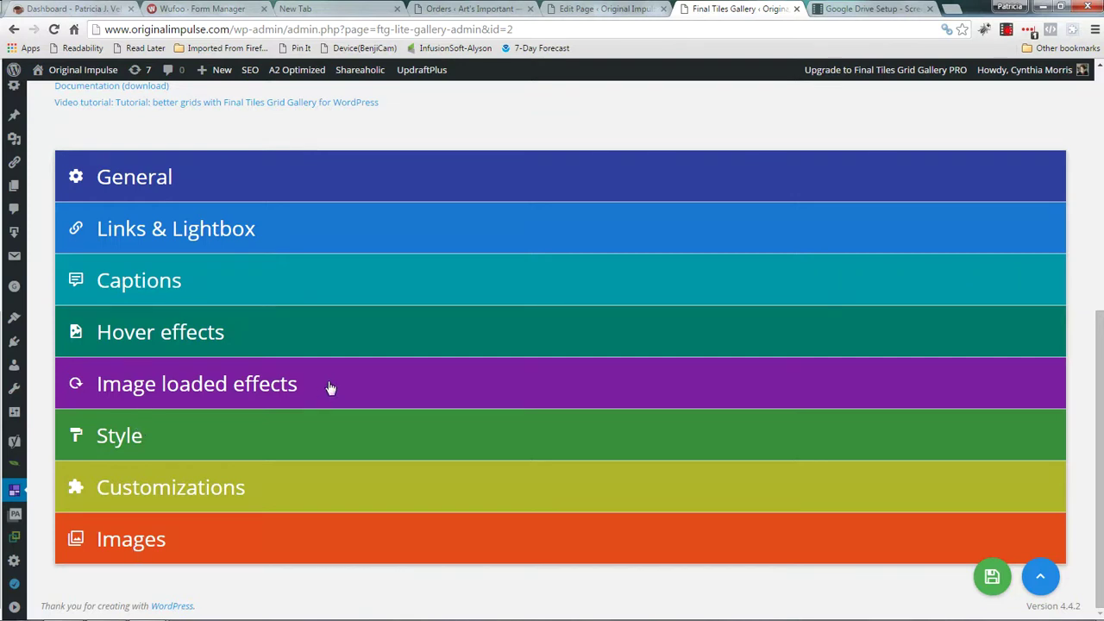
left_click(134, 541)
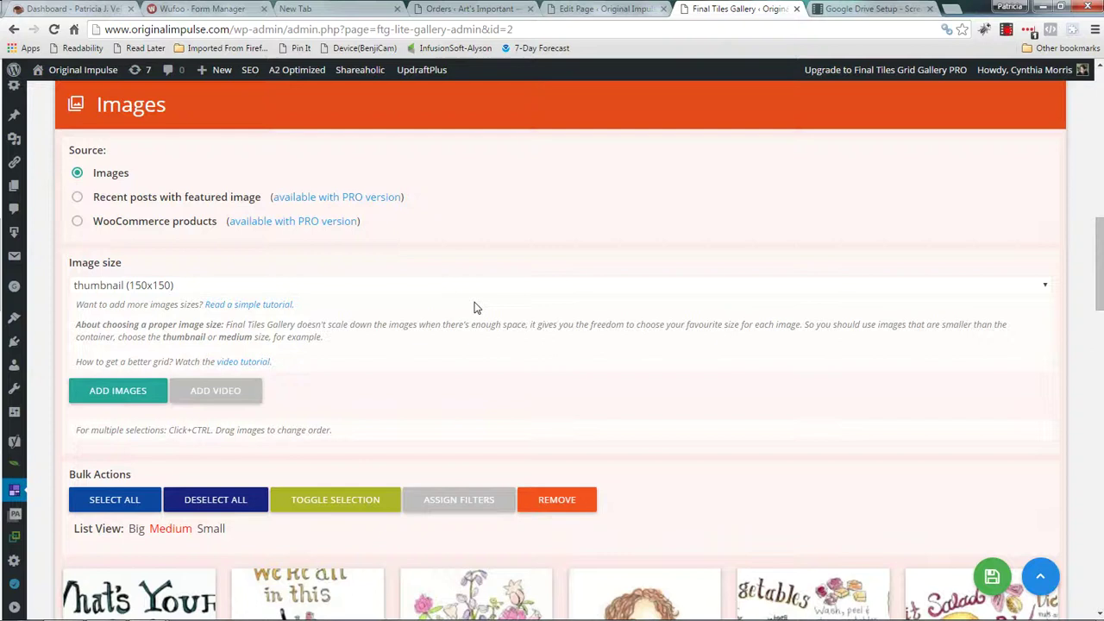
scroll(479, 303, "down", 1)
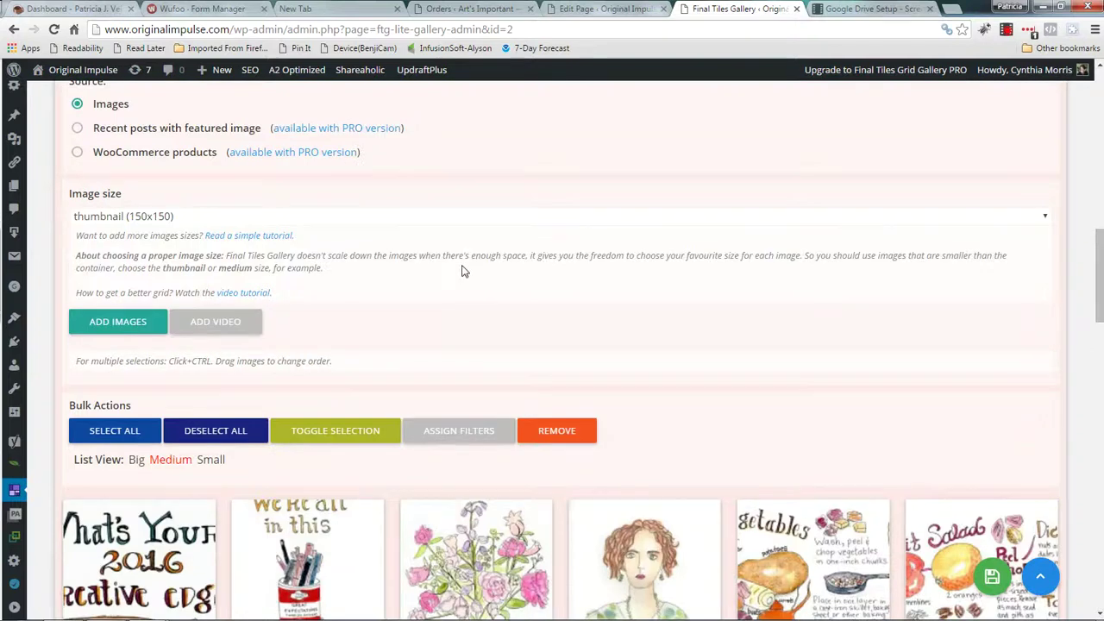
scroll(461, 270, "down", 1)
scroll(461, 271, "down", 1)
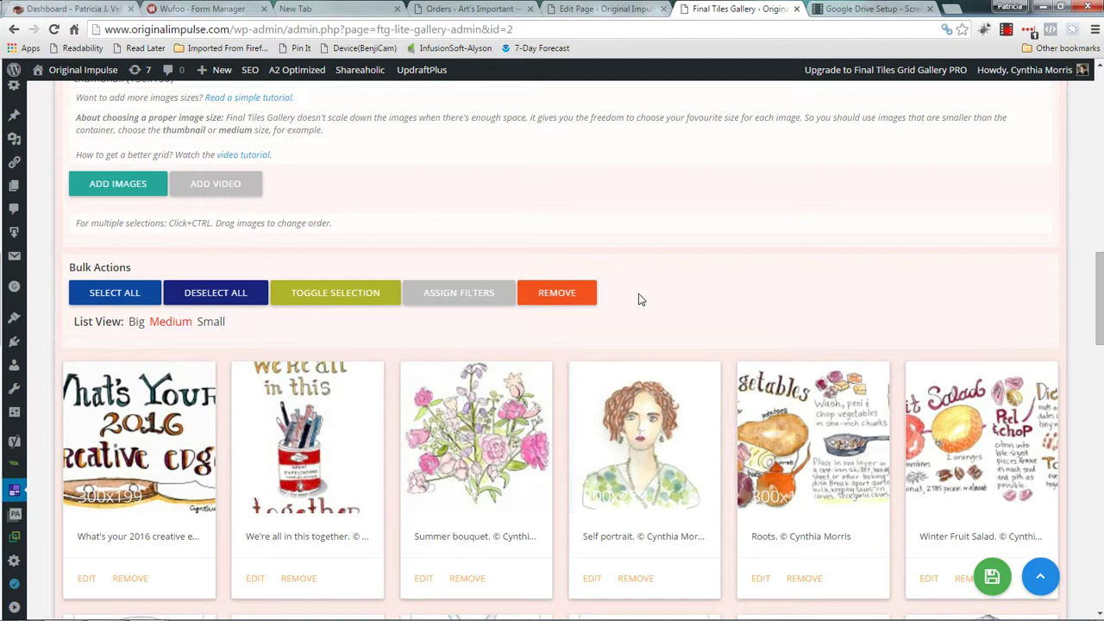
scroll(667, 276, "down", 1)
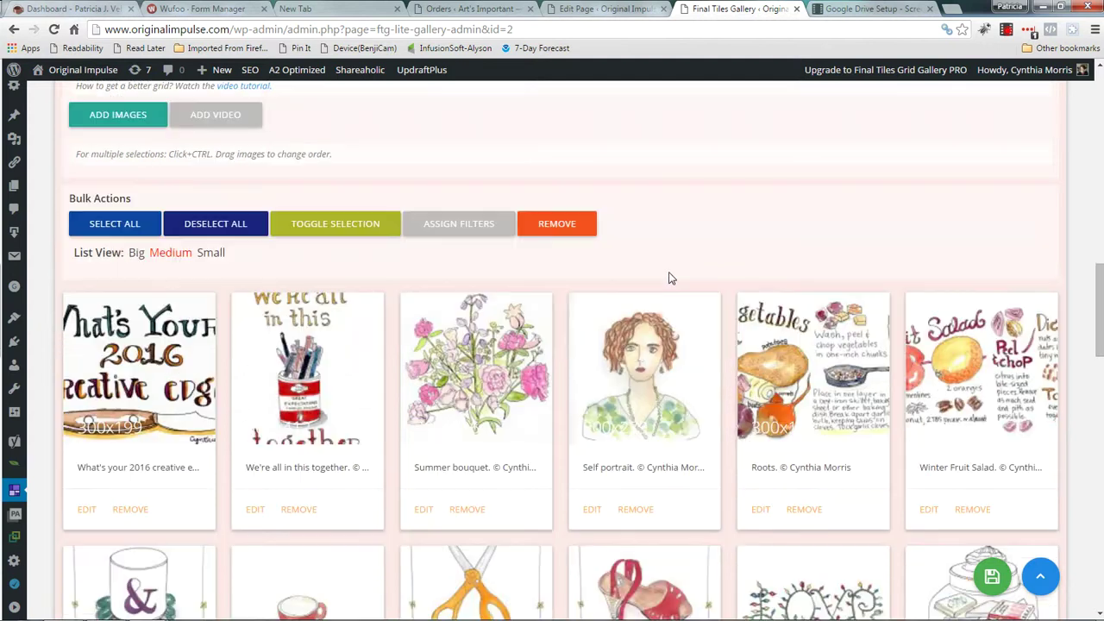
scroll(668, 276, "down", 5)
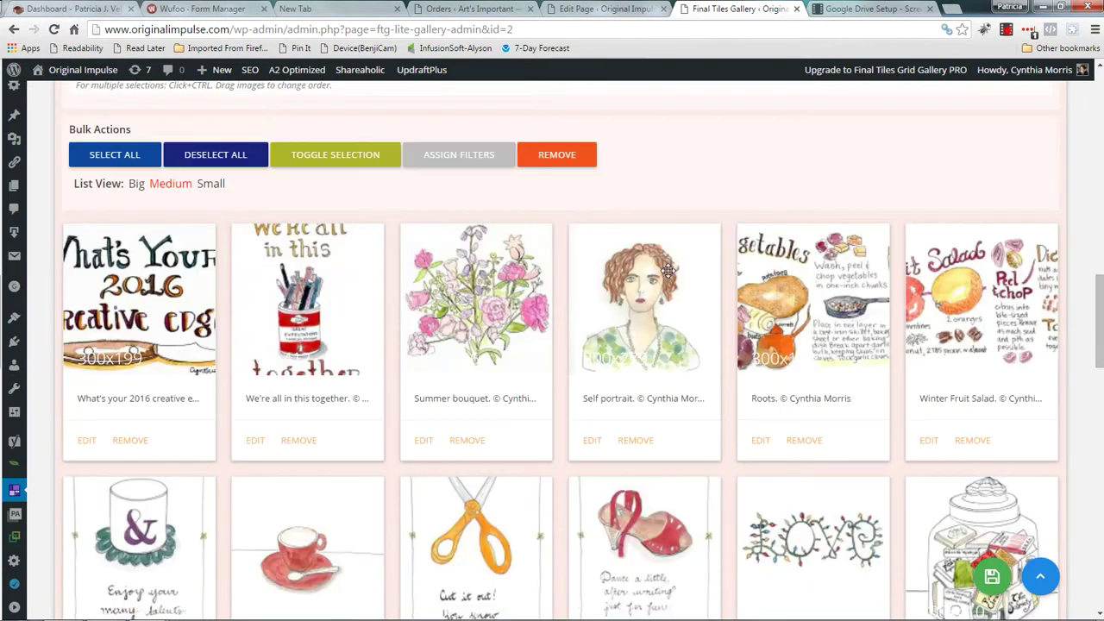
scroll(653, 320, "down", 7)
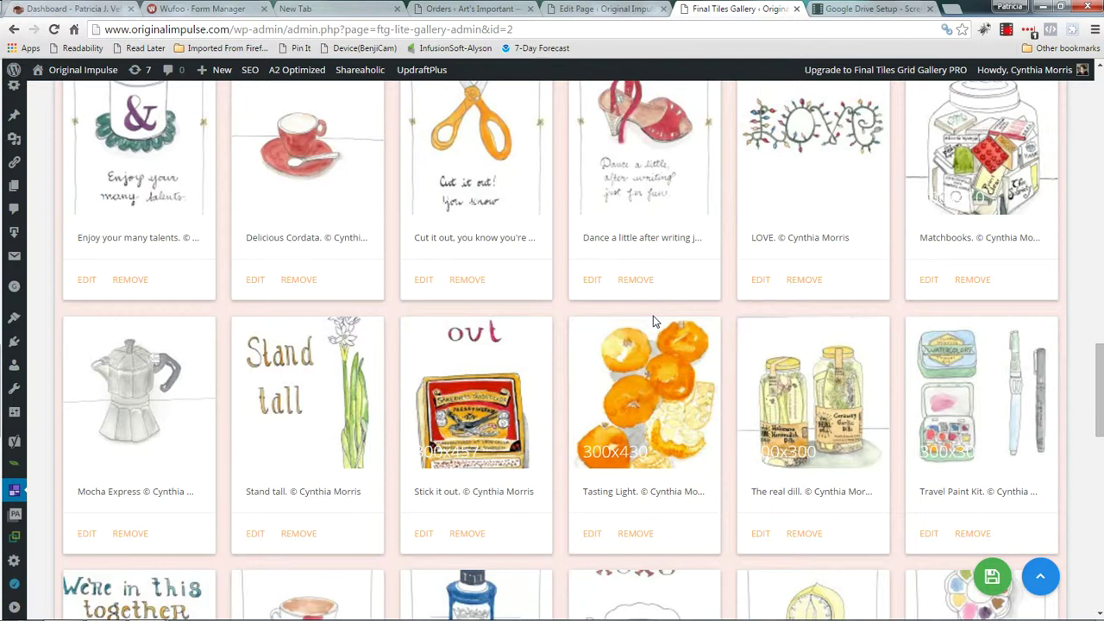
scroll(653, 316, "down", 1)
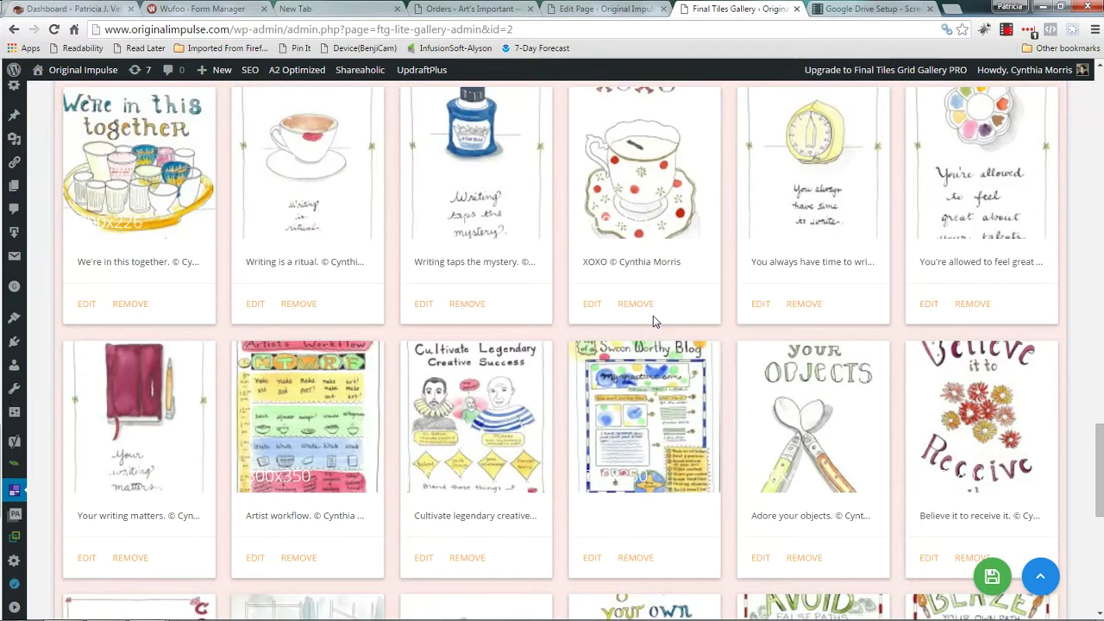
scroll(653, 328, "down", 3)
scroll(653, 334, "up", 7)
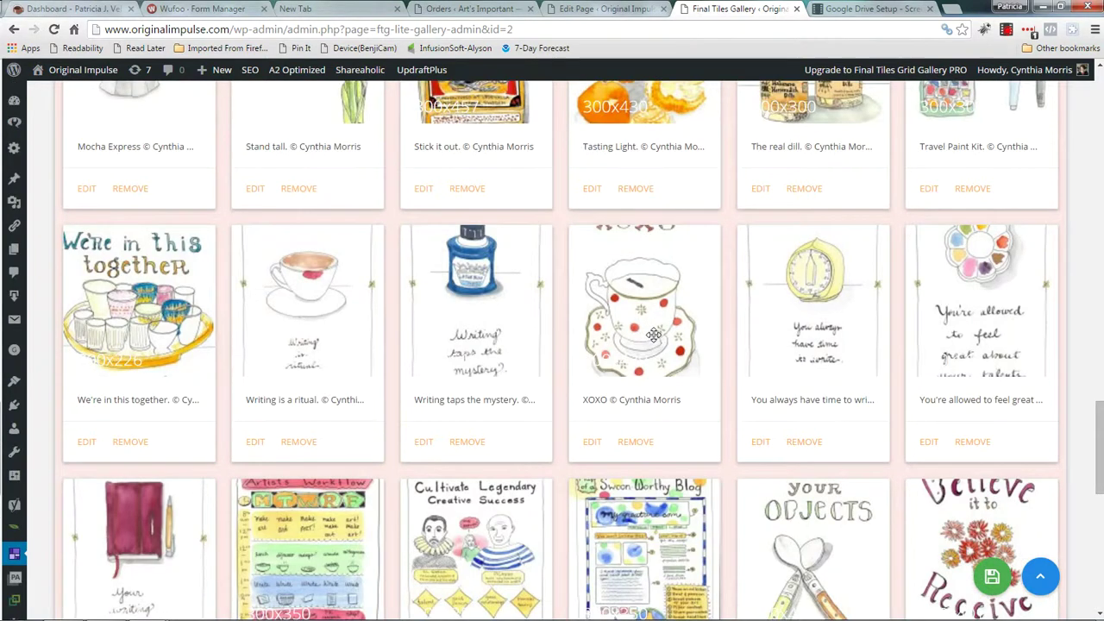
scroll(654, 335, "up", 10)
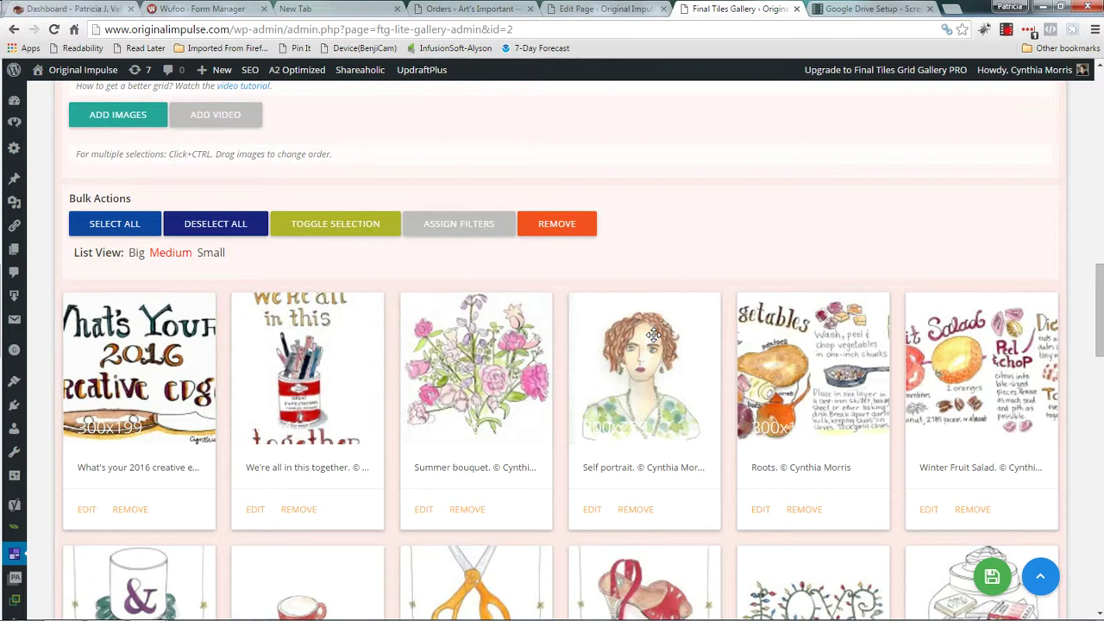
scroll(690, 337, "down", 1)
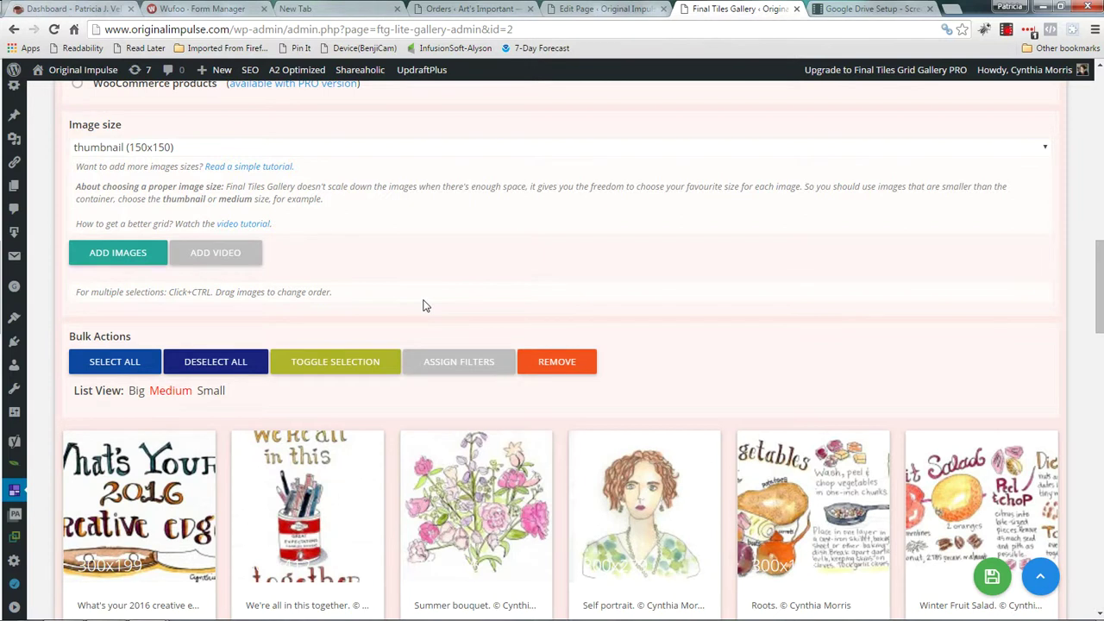
scroll(638, 289, "down", 1)
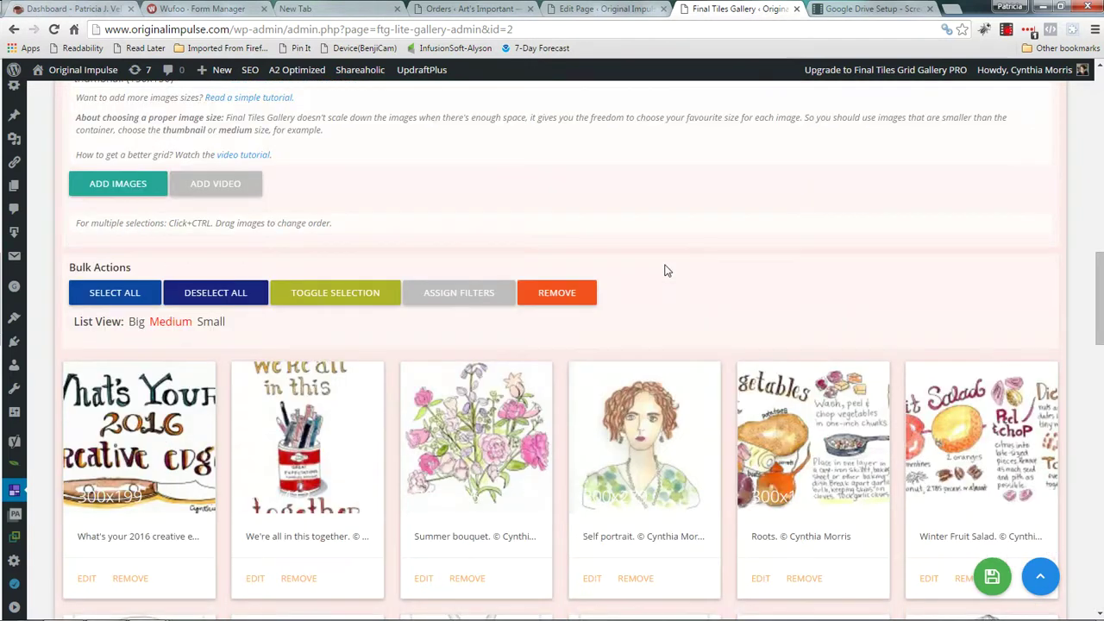
scroll(664, 271, "down", 1)
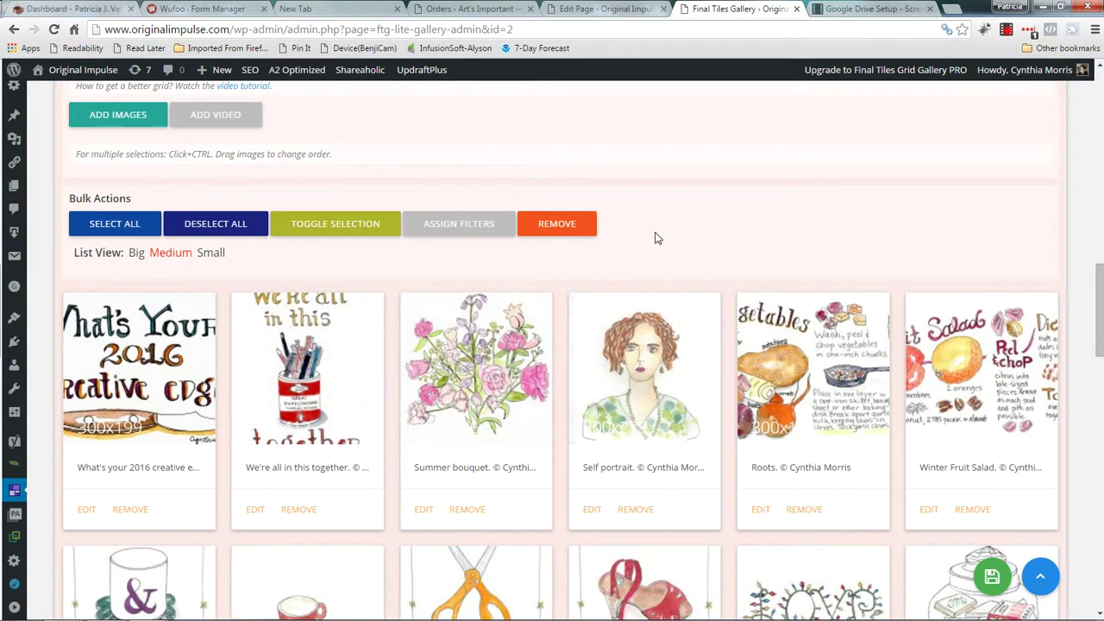
scroll(681, 226, "down", 1)
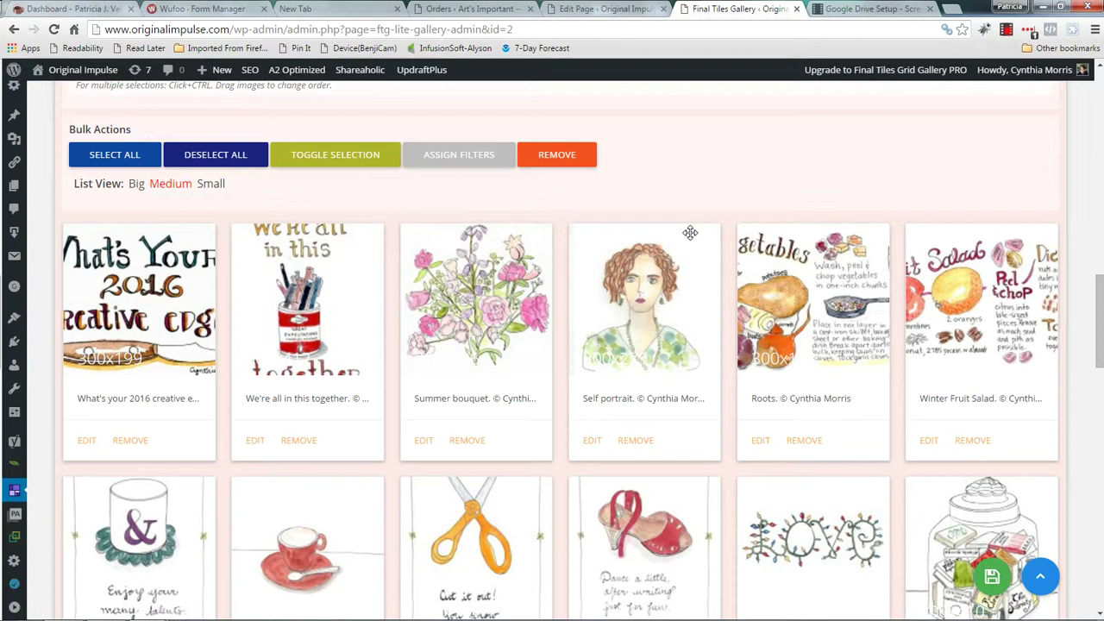
scroll(690, 233, "up", 3)
scroll(690, 239, "up", 1)
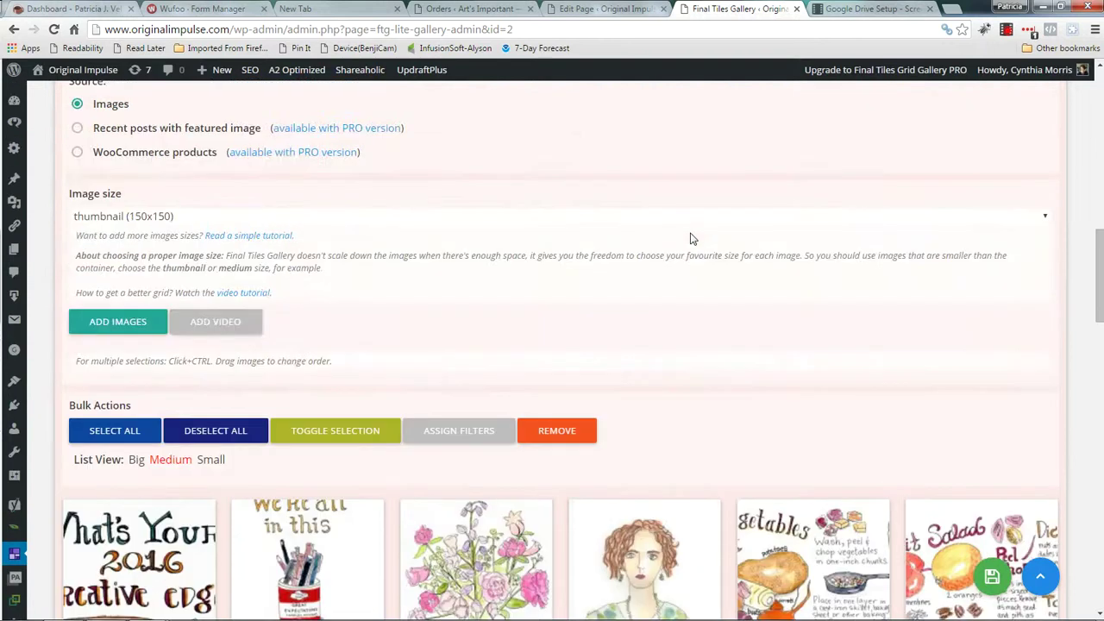
Add the 'SARK Succulent Wild Love' image from the Media Library to the gallery
left_click(105, 325)
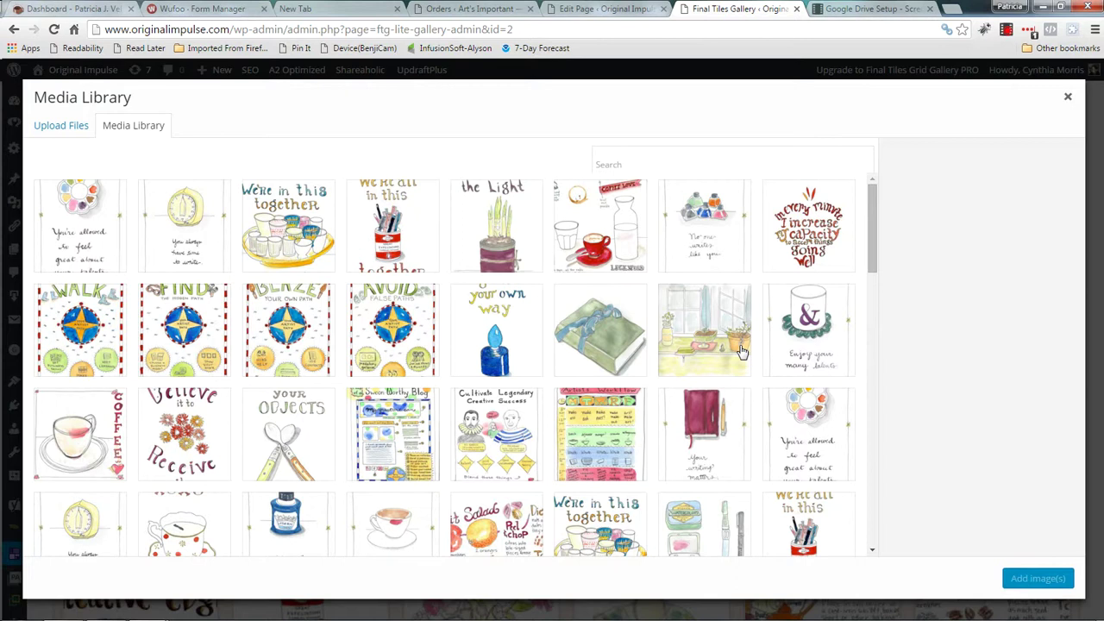
left_click_drag(866, 243, 852, 394)
scroll(852, 394, "down", 10)
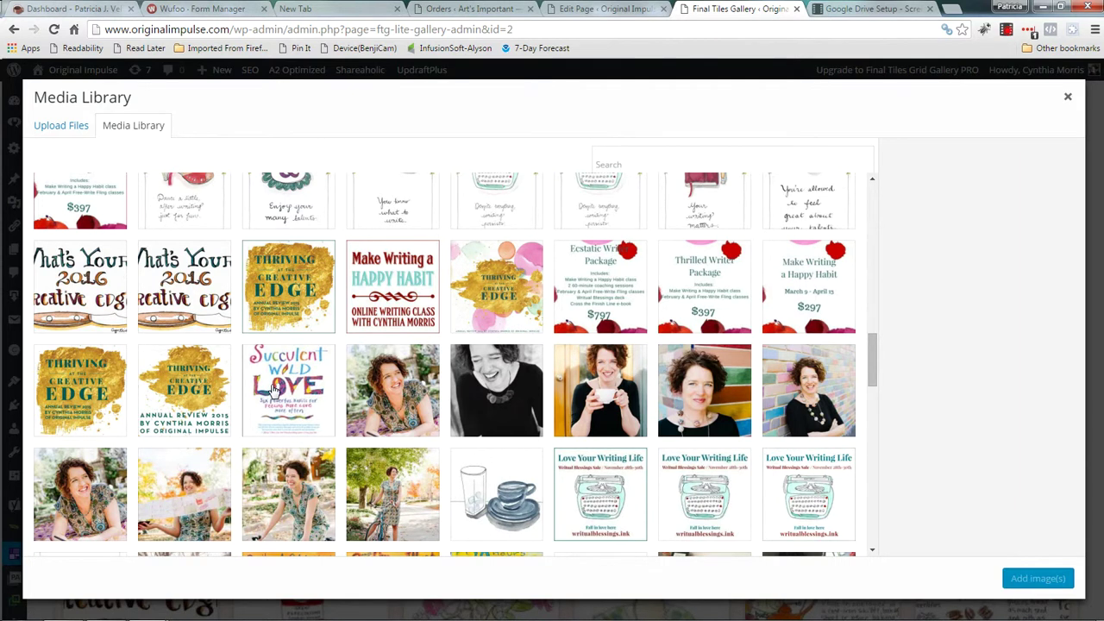
left_click(274, 390)
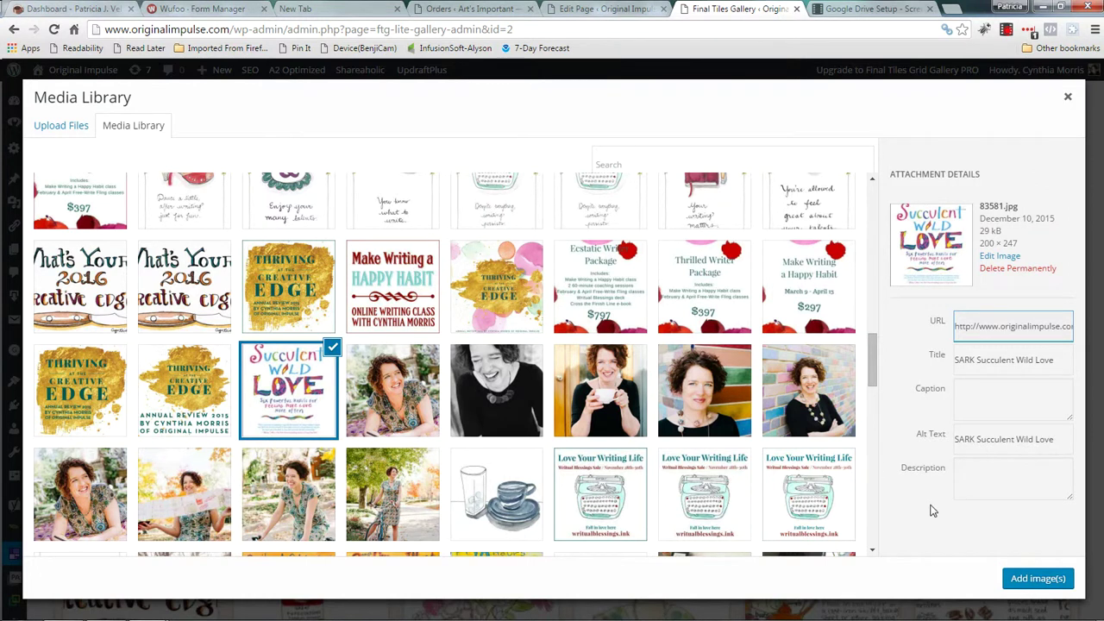
left_click(1028, 583)
left_click(1029, 583)
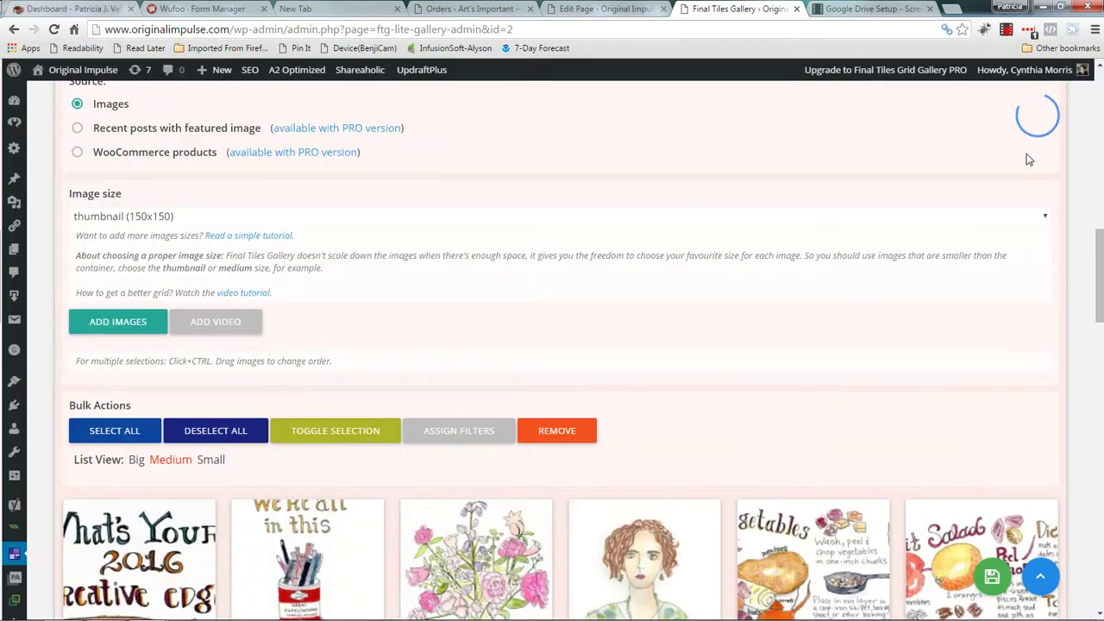
Scroll to the end of the Images section to find the new Succulent Wild Love tile
scroll(745, 326, "down", 7)
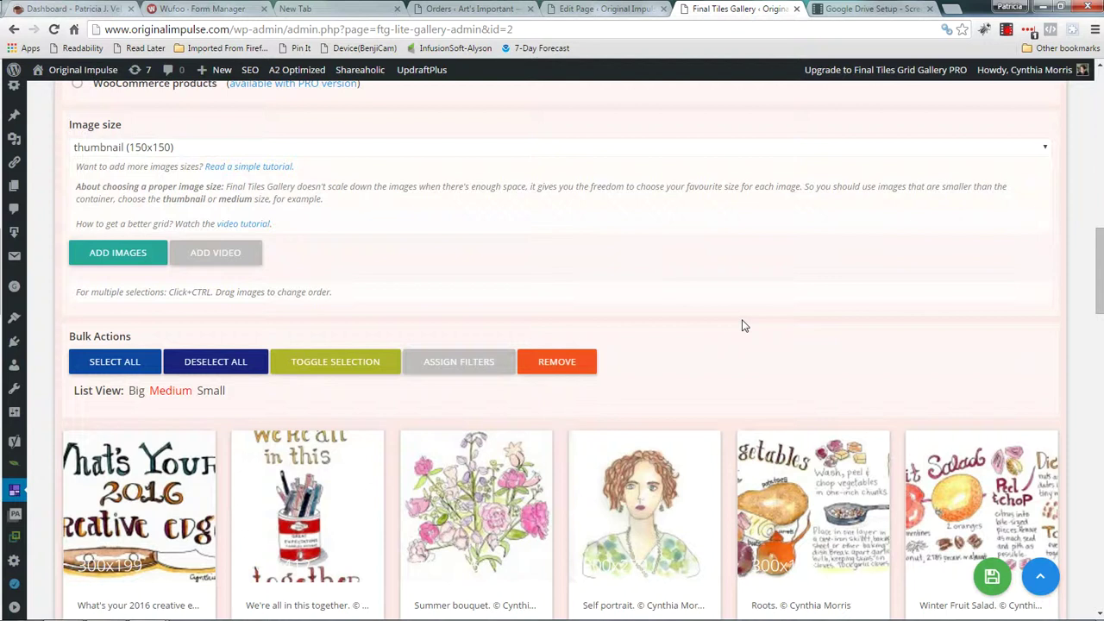
scroll(740, 320, "down", 6)
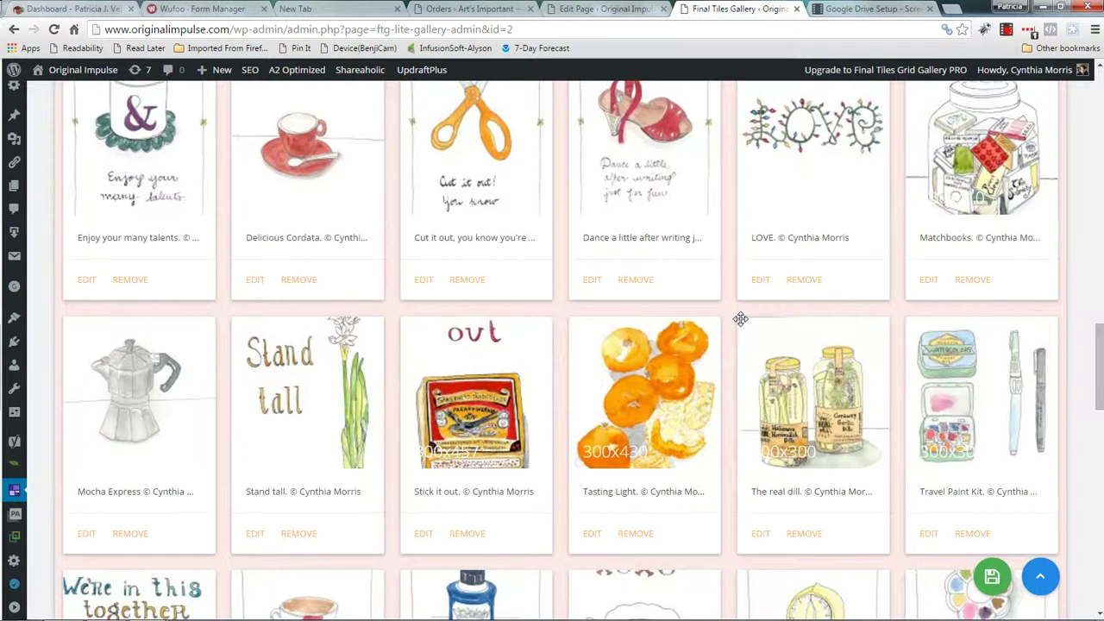
scroll(741, 324, "down", 9)
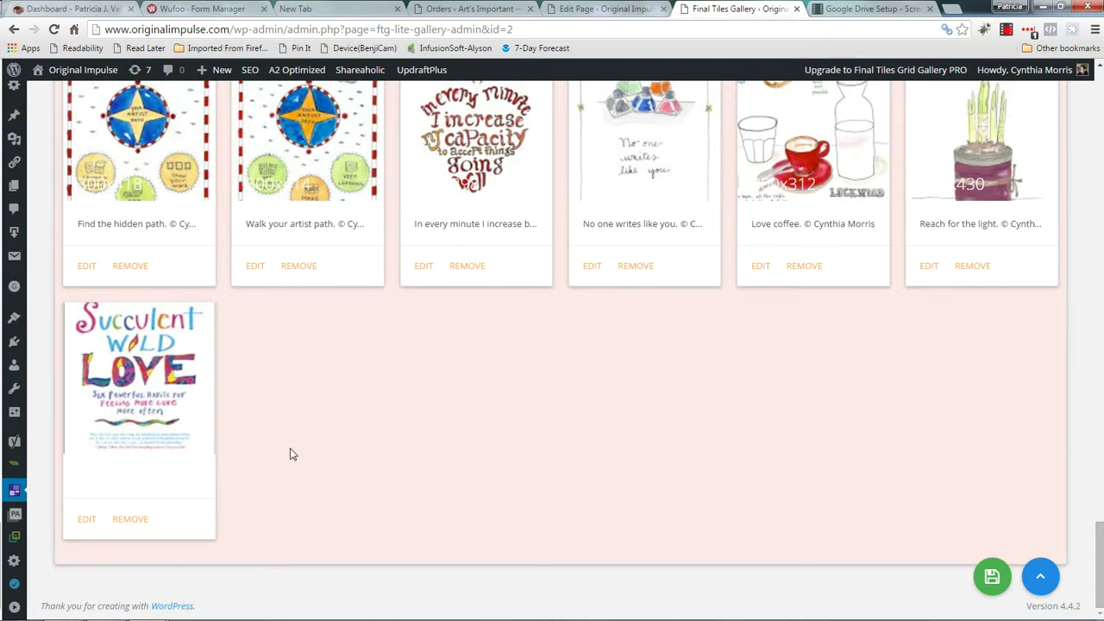
Give the Succulent Wild Love tile size 200x247 and caption 'Name of the image or captions.' plus the artist's copyright credit
left_click(87, 522)
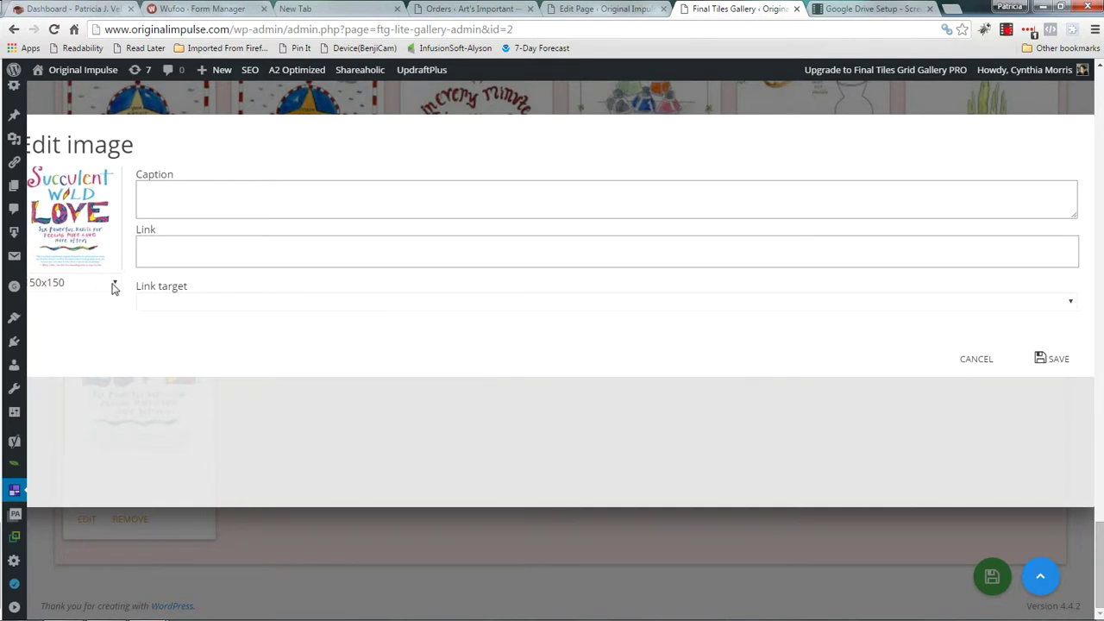
left_click(114, 285)
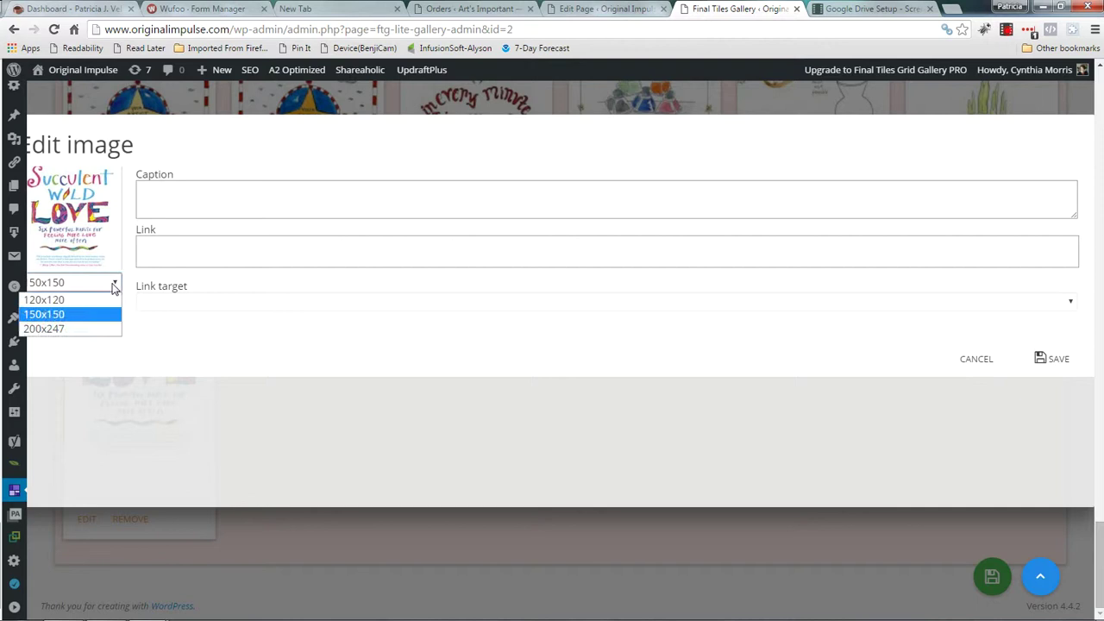
left_click(45, 330)
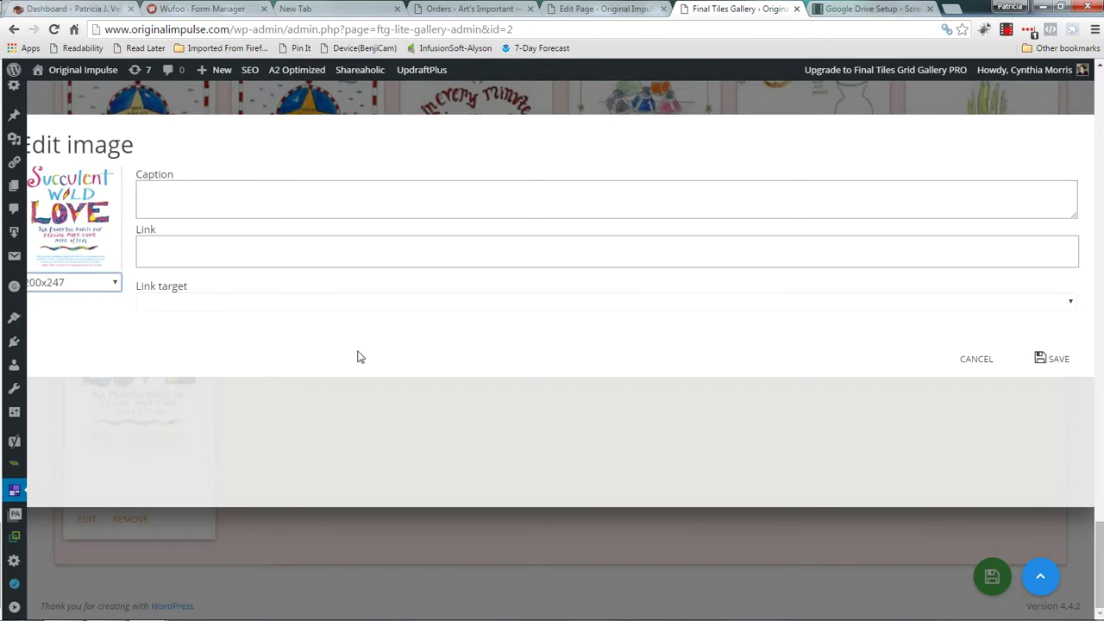
left_click(158, 197)
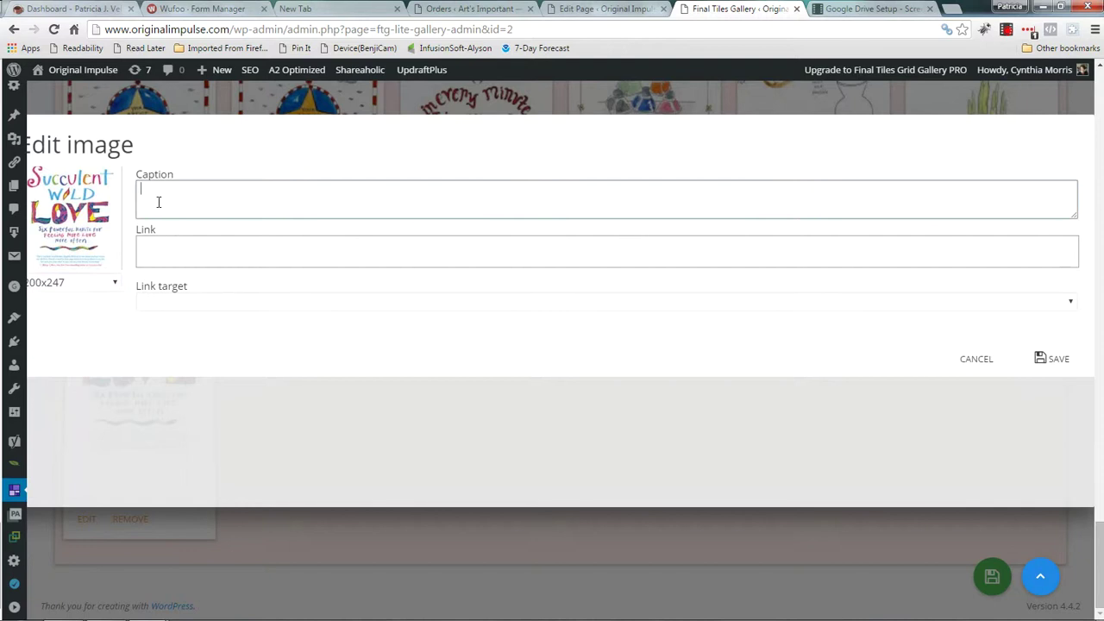
type("Name of the image or captions. © Cynthia morri")
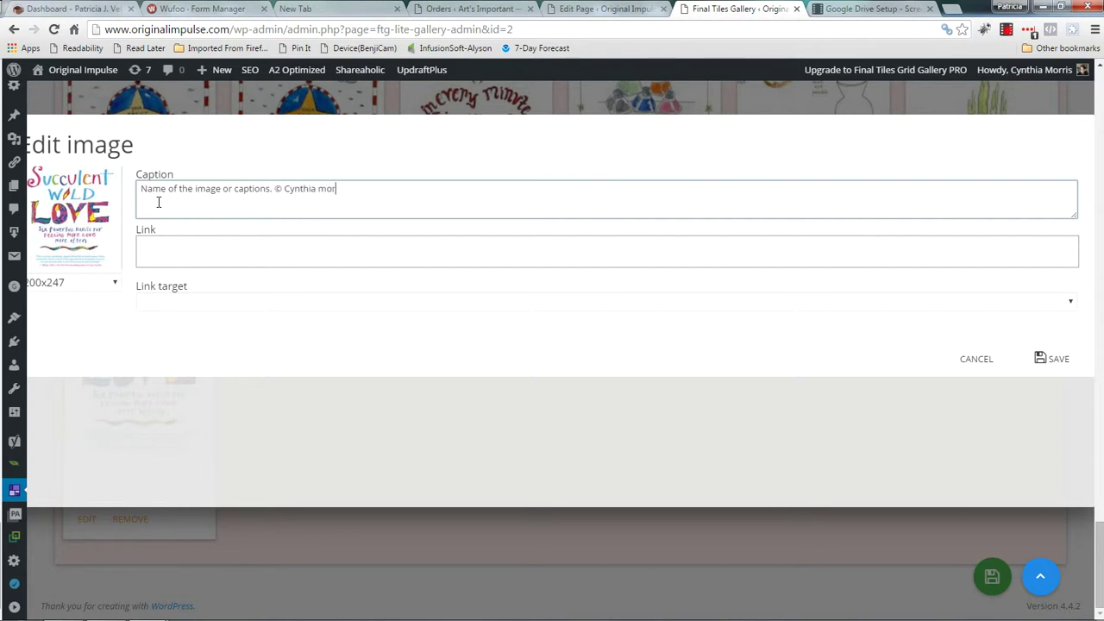
key("BackSpace")
key("BackSpace")
key("BackSpace")
type("M")
key("BackSpace")
key("BackSpace")
type("a Maorr")
left_click(1069, 305)
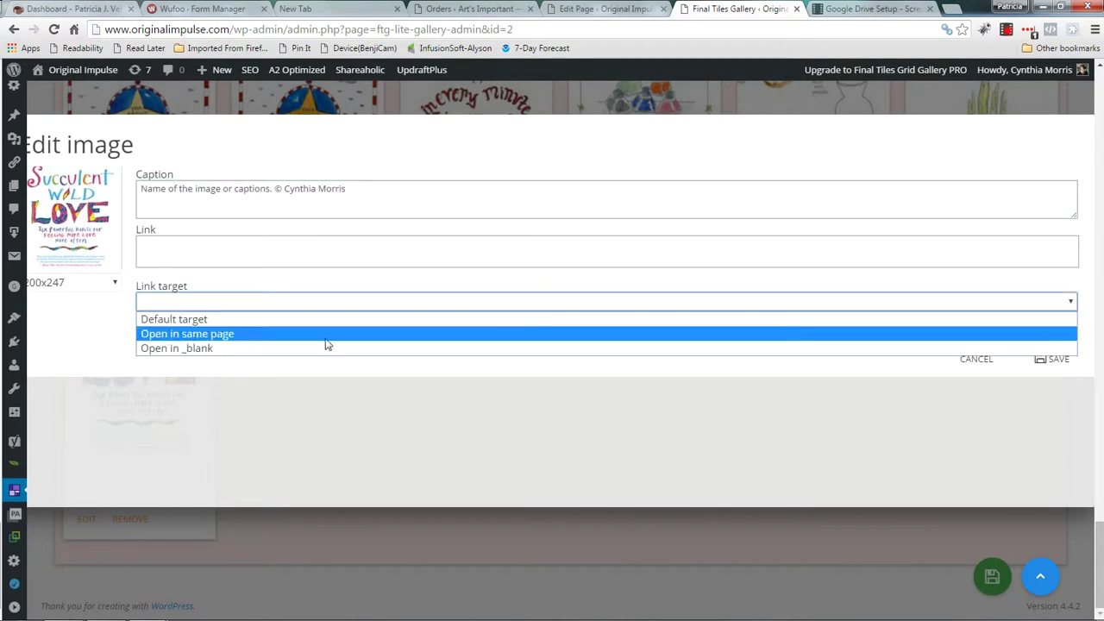
left_click(176, 309)
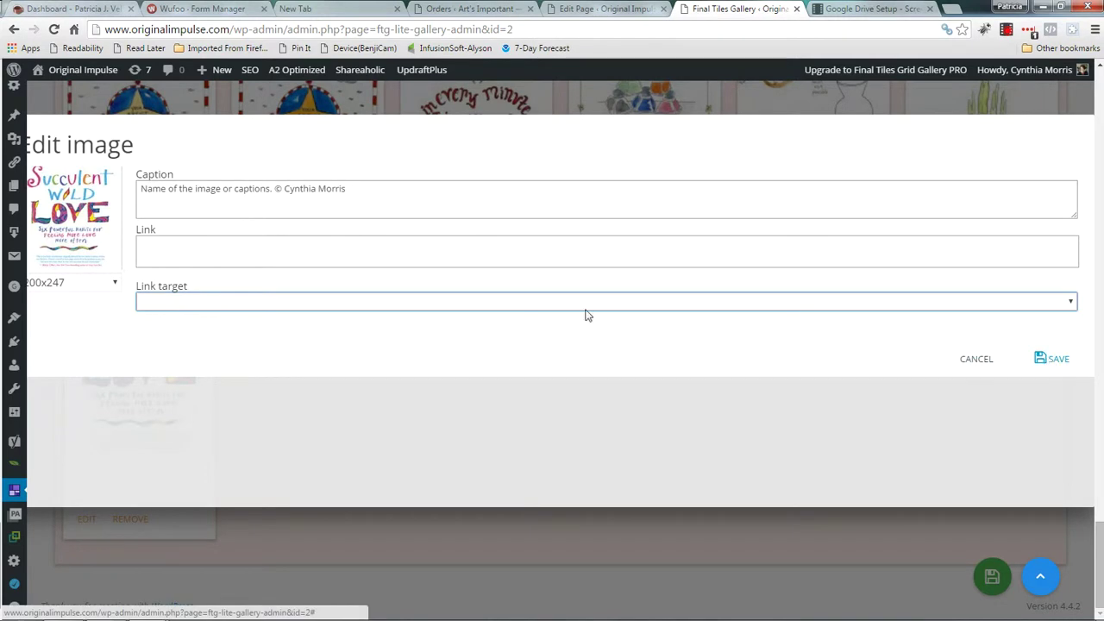
left_click(1052, 359)
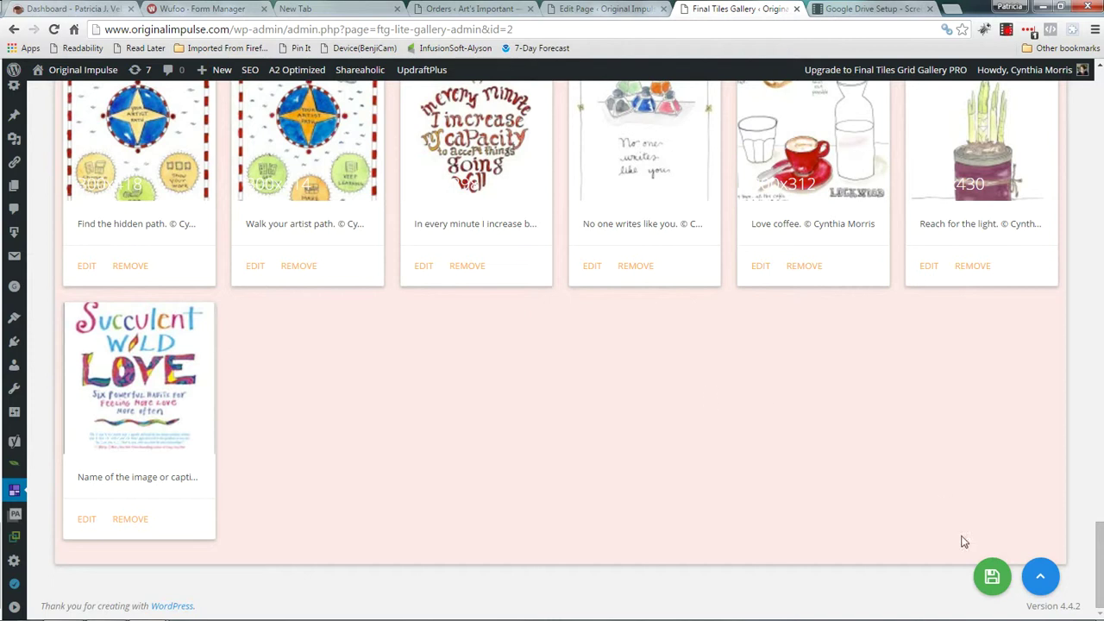
Save the portfolio gallery with Update gallery until 'Gallery saved' appears
left_click(991, 580)
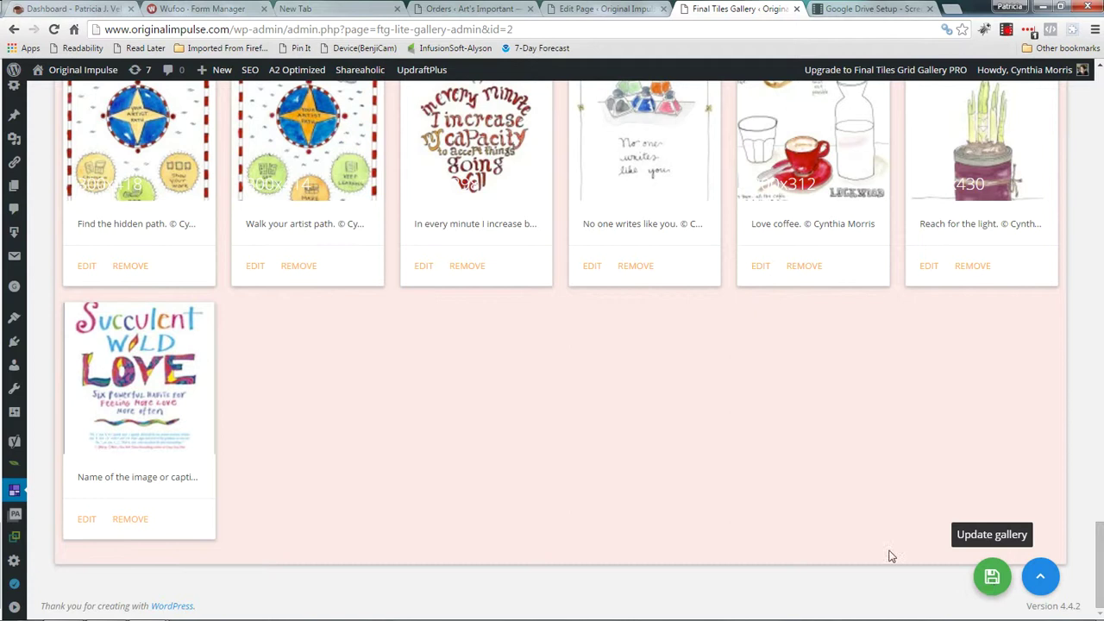
left_click(992, 580)
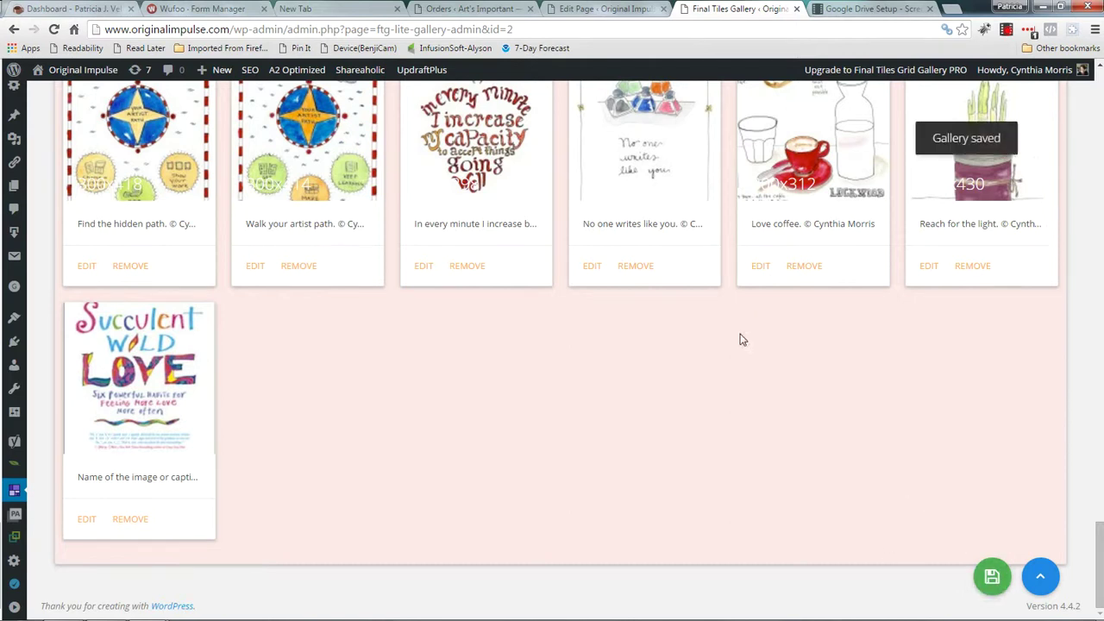
Drag the Succulent Wild Love tile up from the end of the gallery grid
scroll(656, 441, "up", 1)
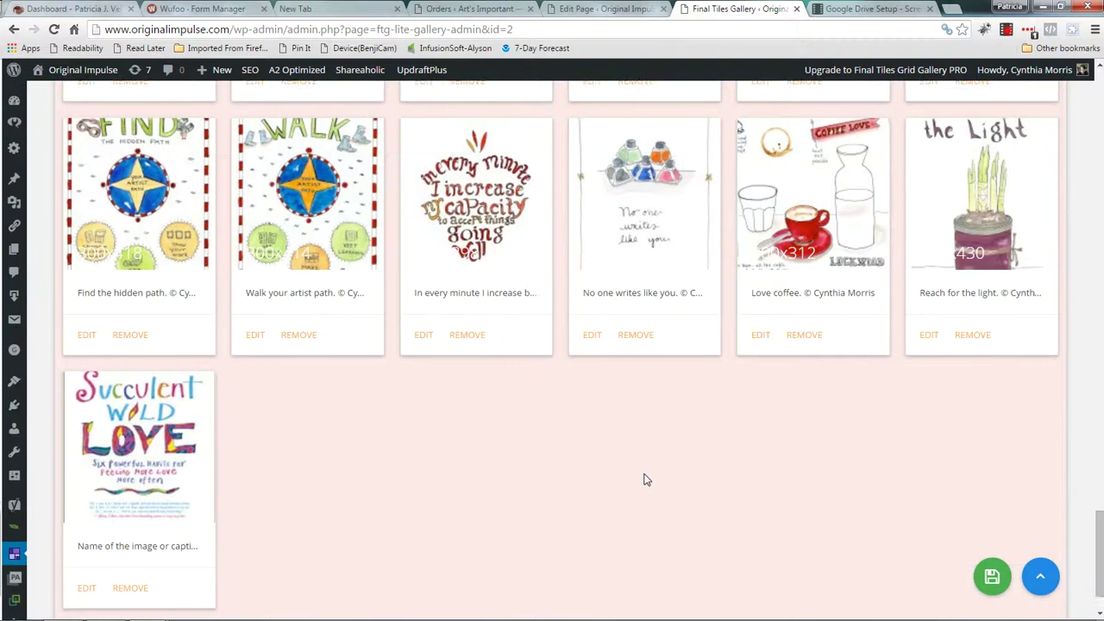
scroll(646, 479, "up", 1)
scroll(646, 479, "up", 3)
scroll(645, 475, "down", 4)
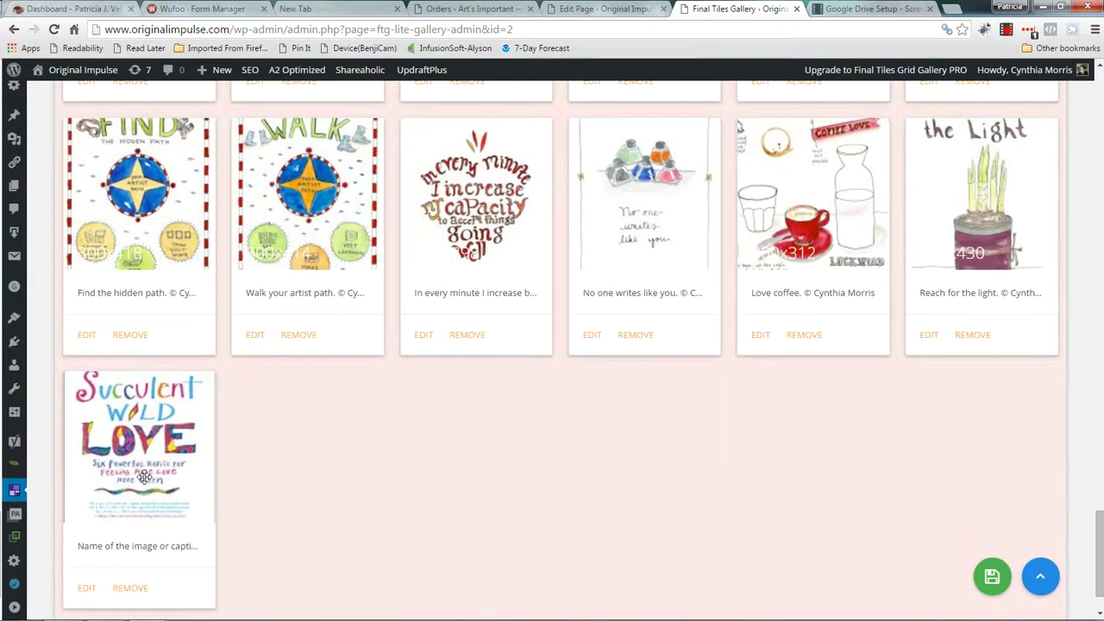
left_click_drag(144, 477, 660, 276)
scroll(736, 303, "up", 3)
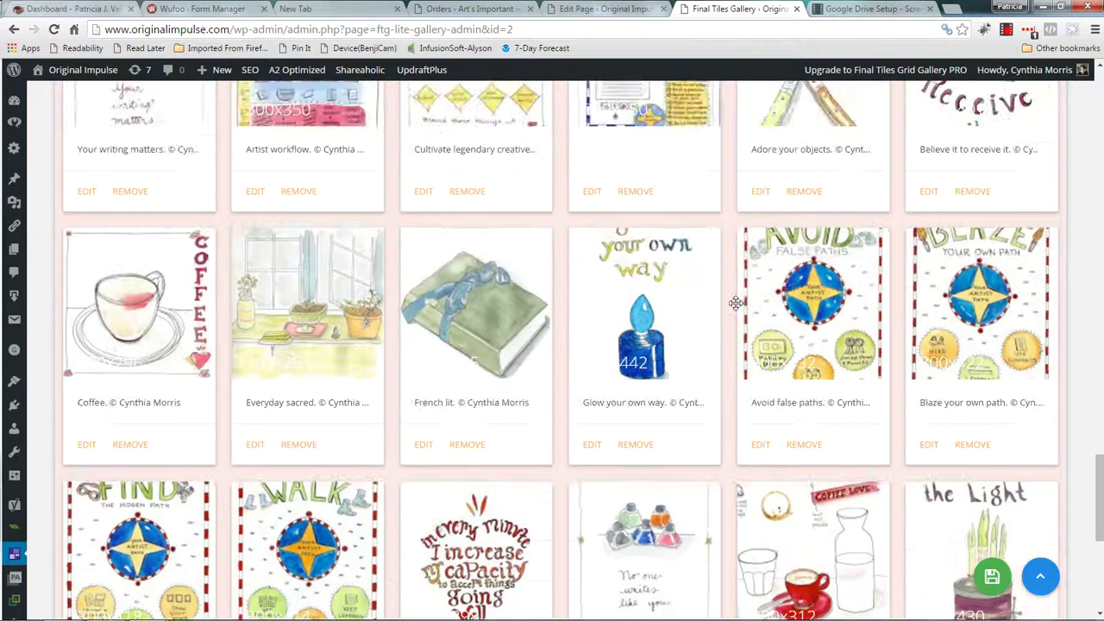
scroll(736, 303, "down", 3)
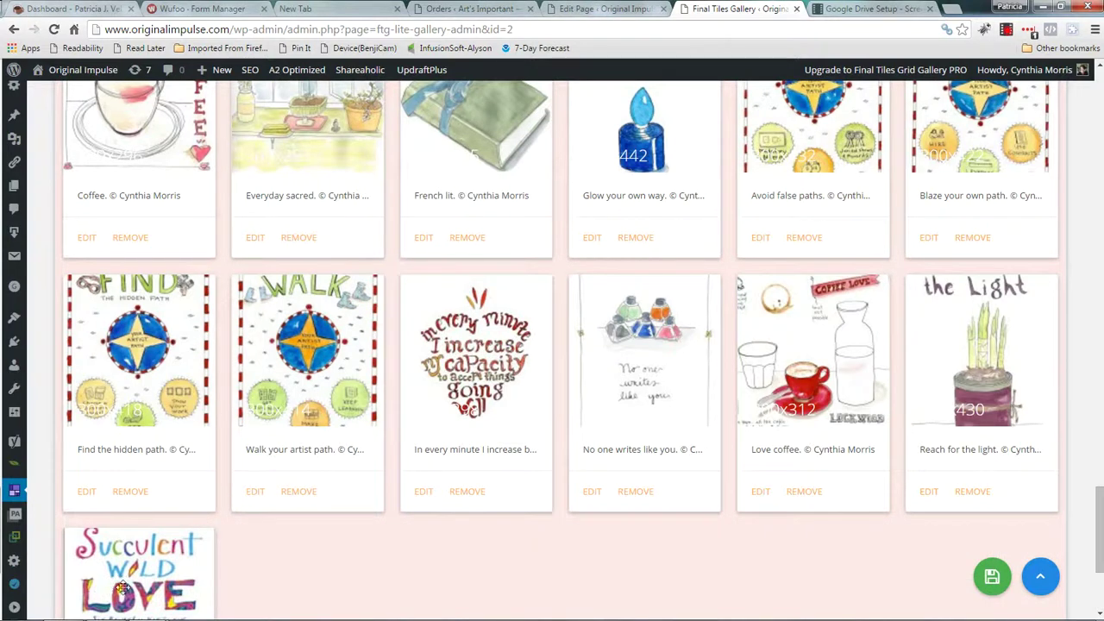
left_click_drag(123, 586, 128, 348)
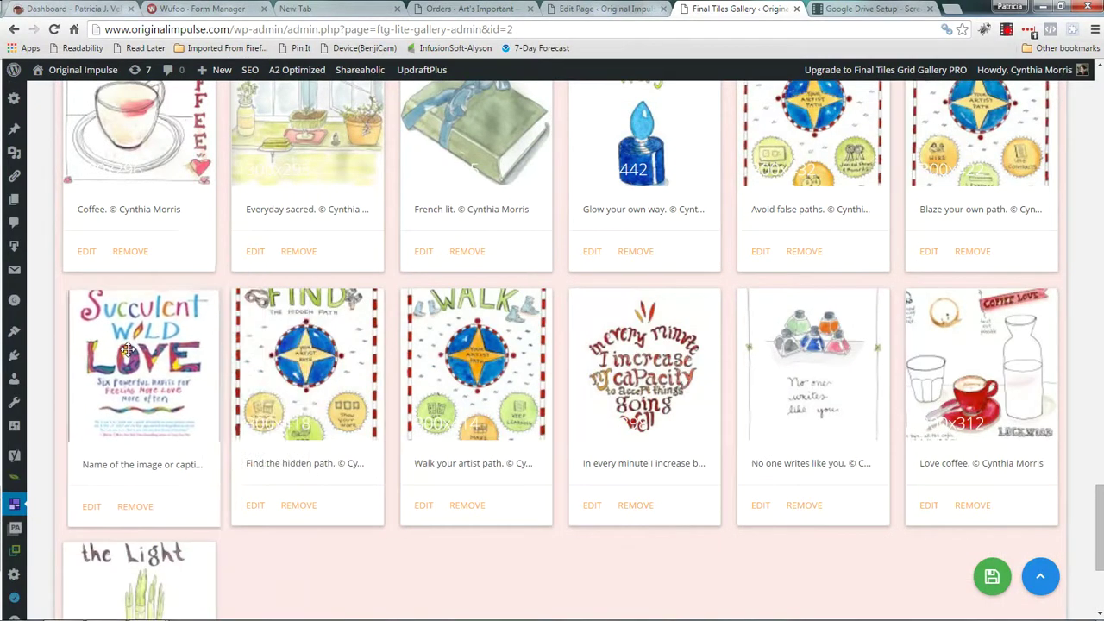
Drop the Succulent Wild Love tile right after Everyday sacred, in the row with Coffee
scroll(362, 417, "up", 1)
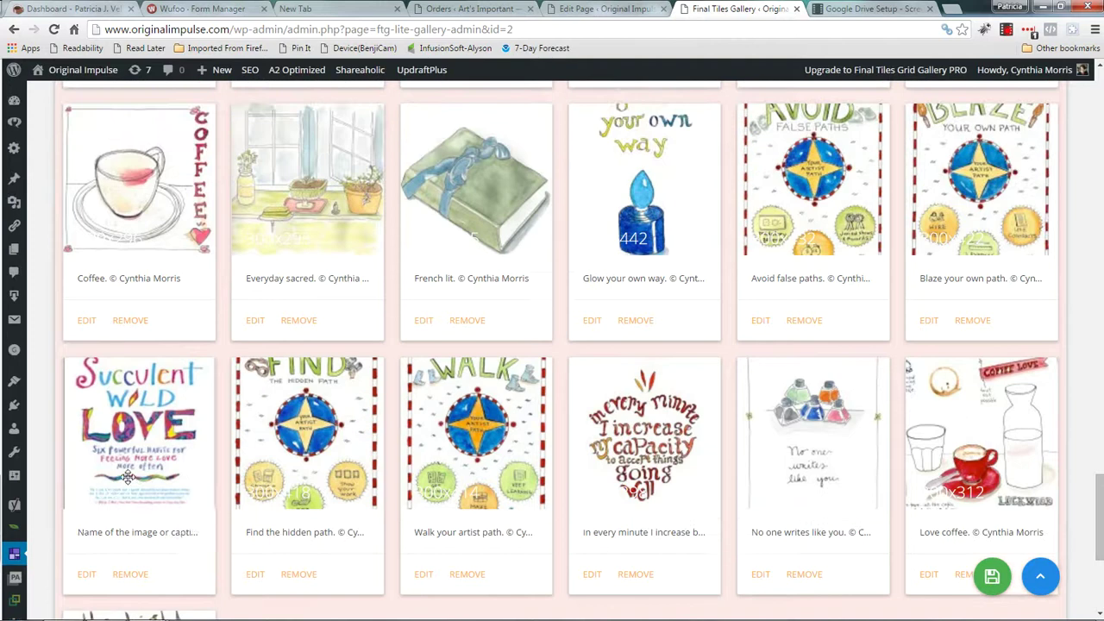
left_click_drag(126, 477, 461, 221)
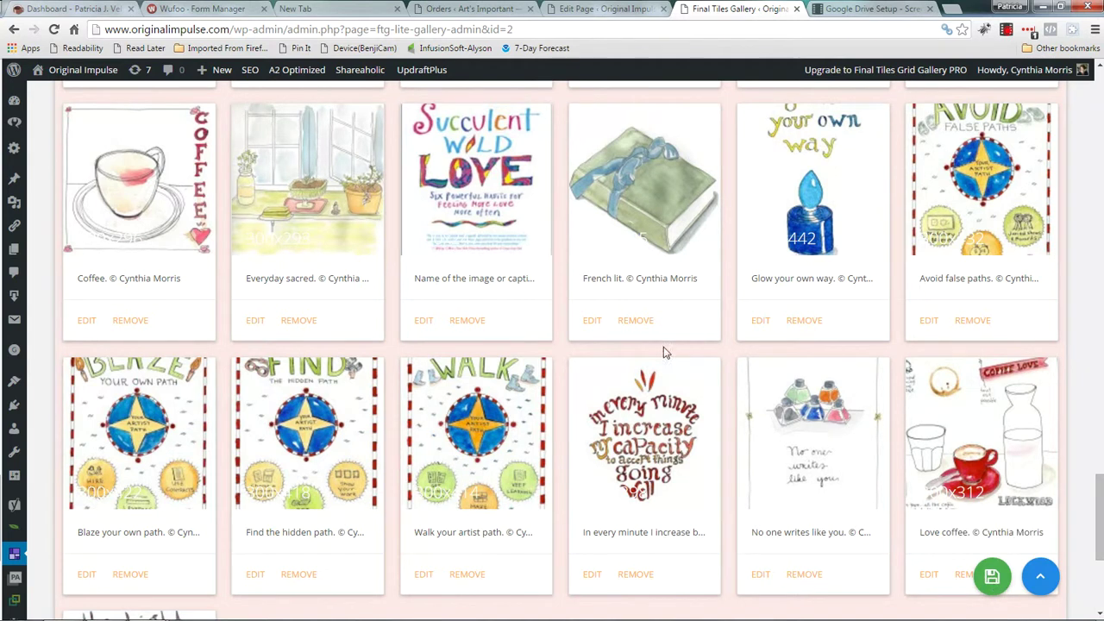
scroll(673, 302, "down", 2)
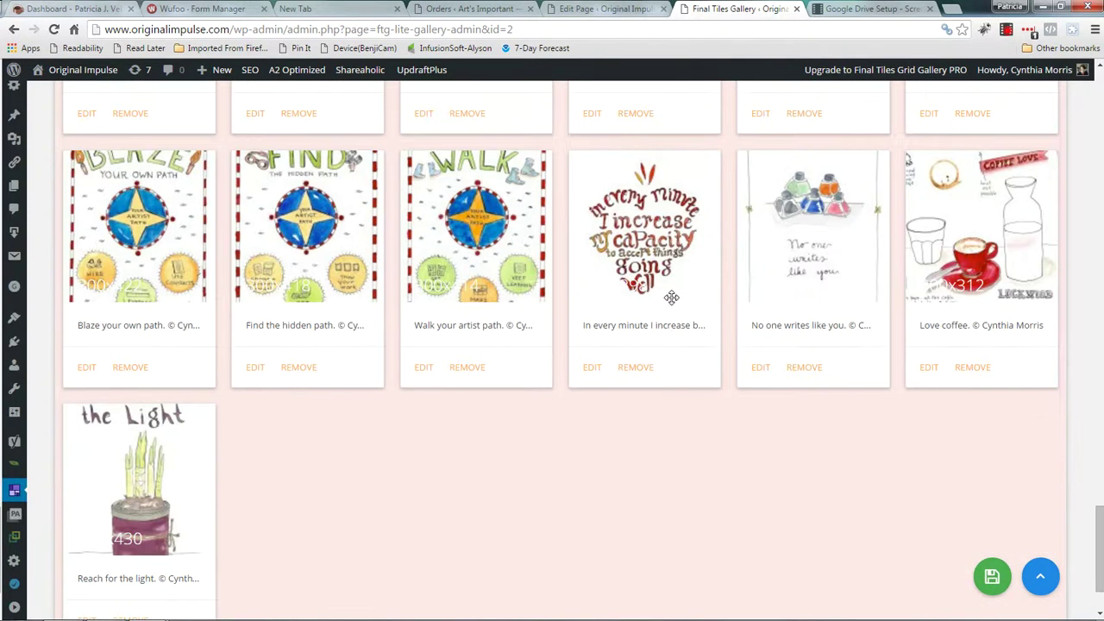
scroll(671, 297, "up", 2)
scroll(674, 304, "up", 2)
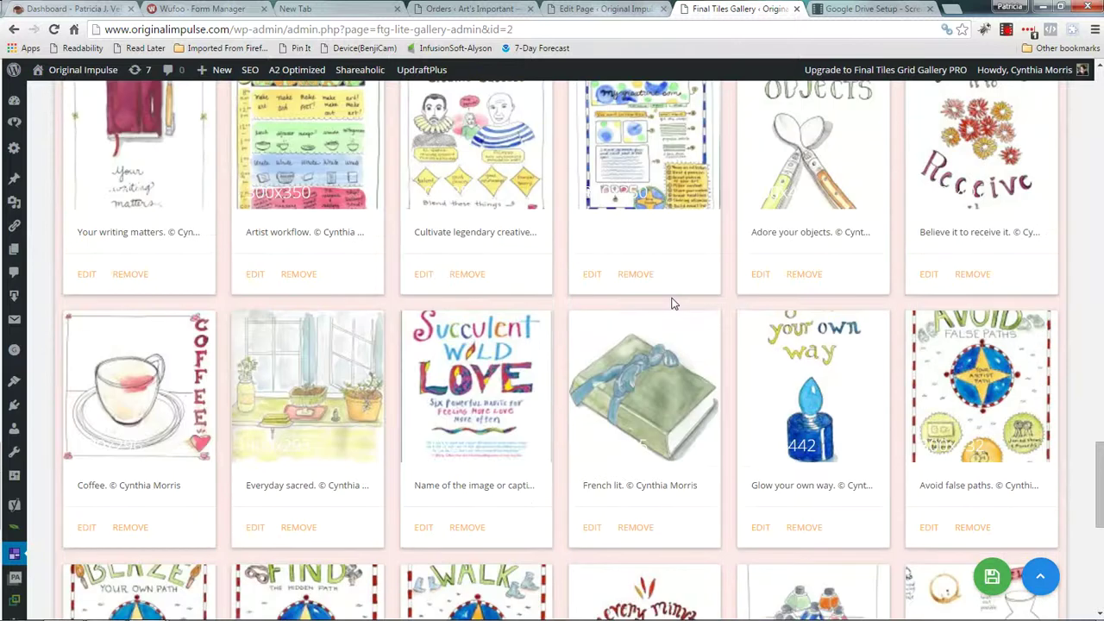
scroll(672, 300, "down", 1)
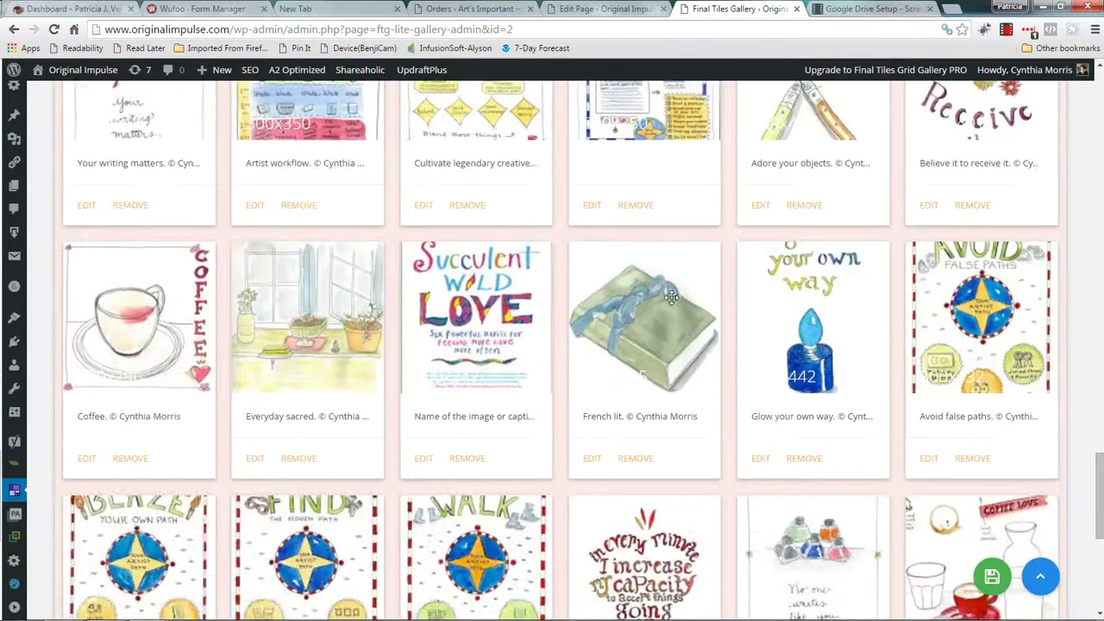
scroll(671, 297, "up", 3)
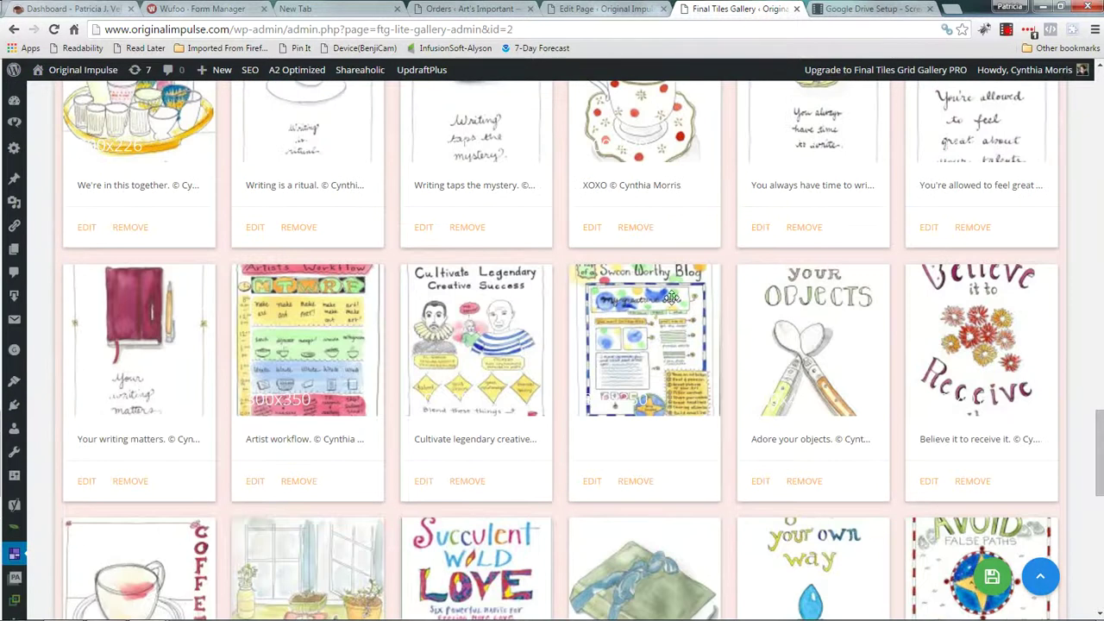
left_click(422, 482)
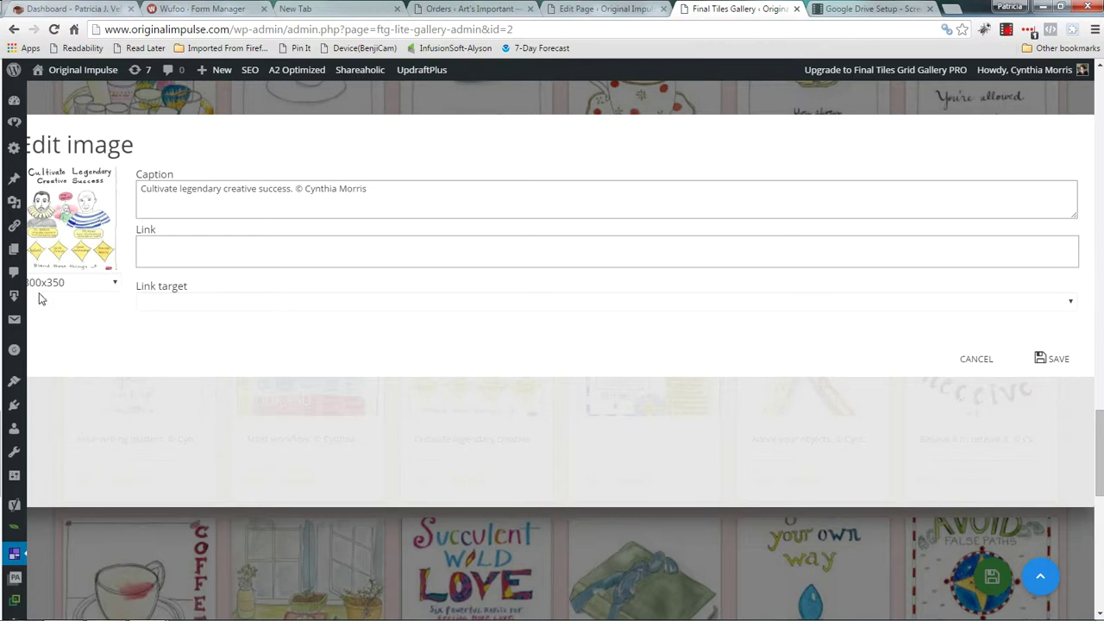
left_click(111, 285)
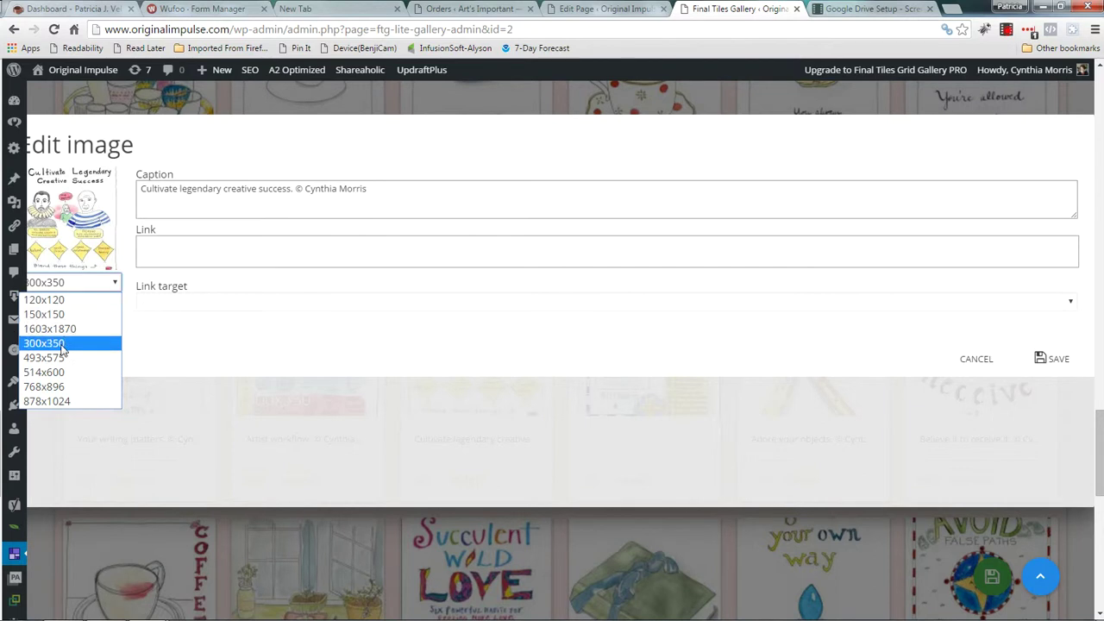
left_click(218, 338)
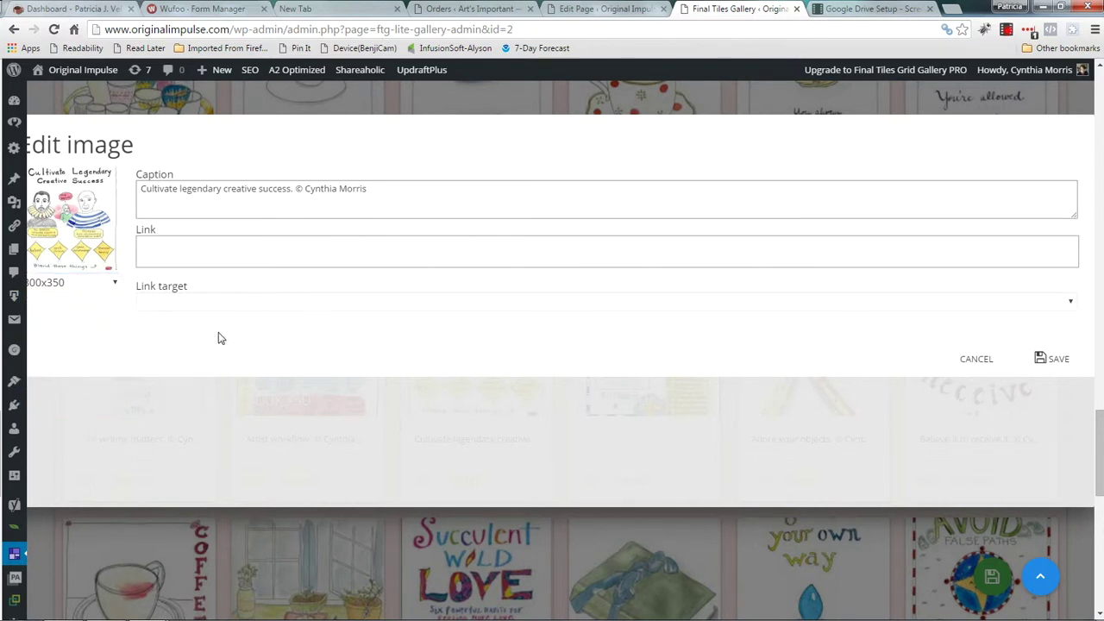
left_click(977, 362)
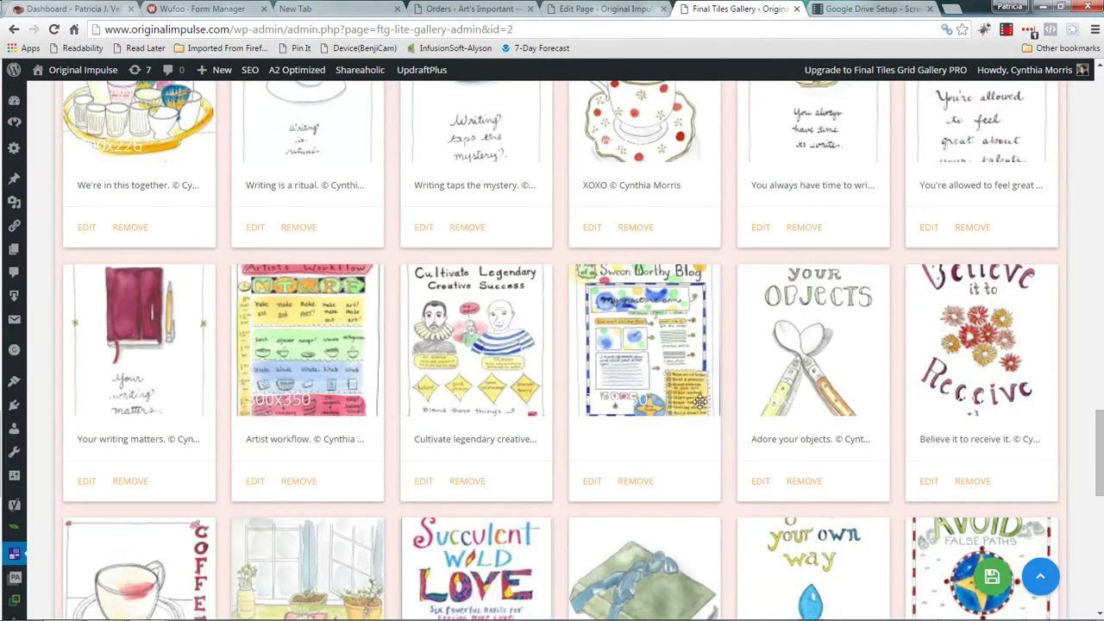
Remove the Succulent Wild Love tile and save the gallery with Update gallery
scroll(700, 395, "down", 3)
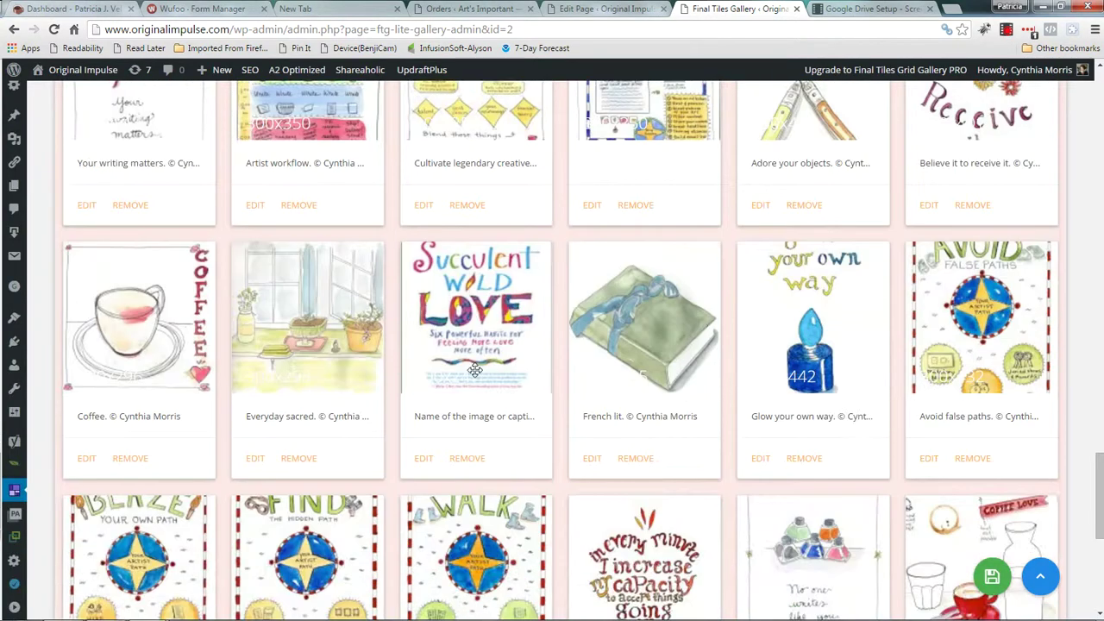
left_click(467, 459)
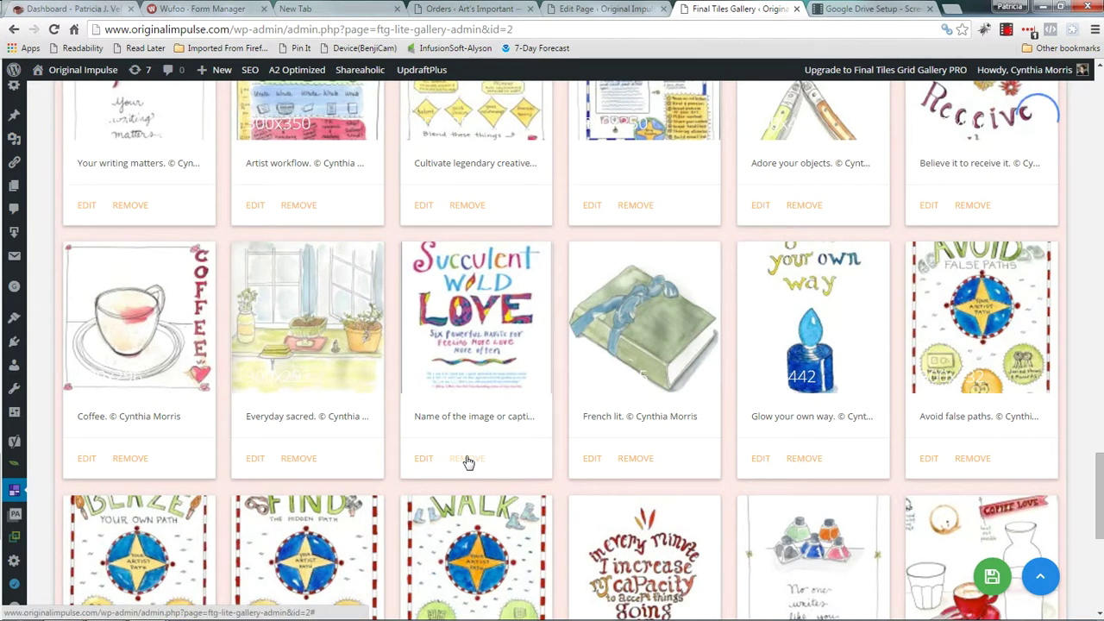
scroll(1076, 460, "down", 3)
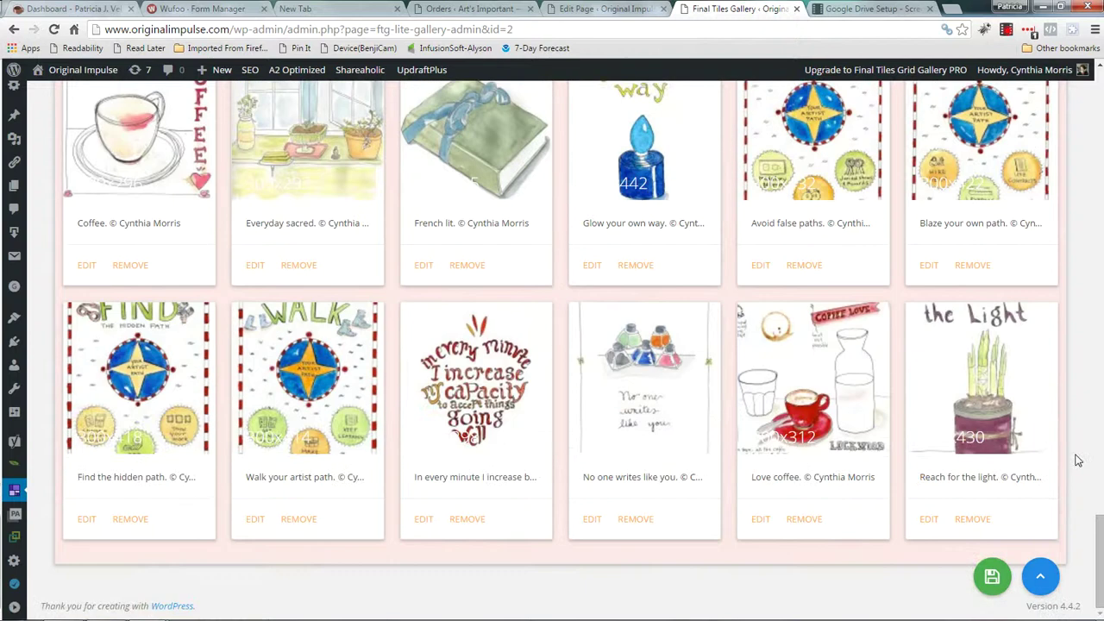
left_click(989, 575)
scroll(695, 334, "up", 6)
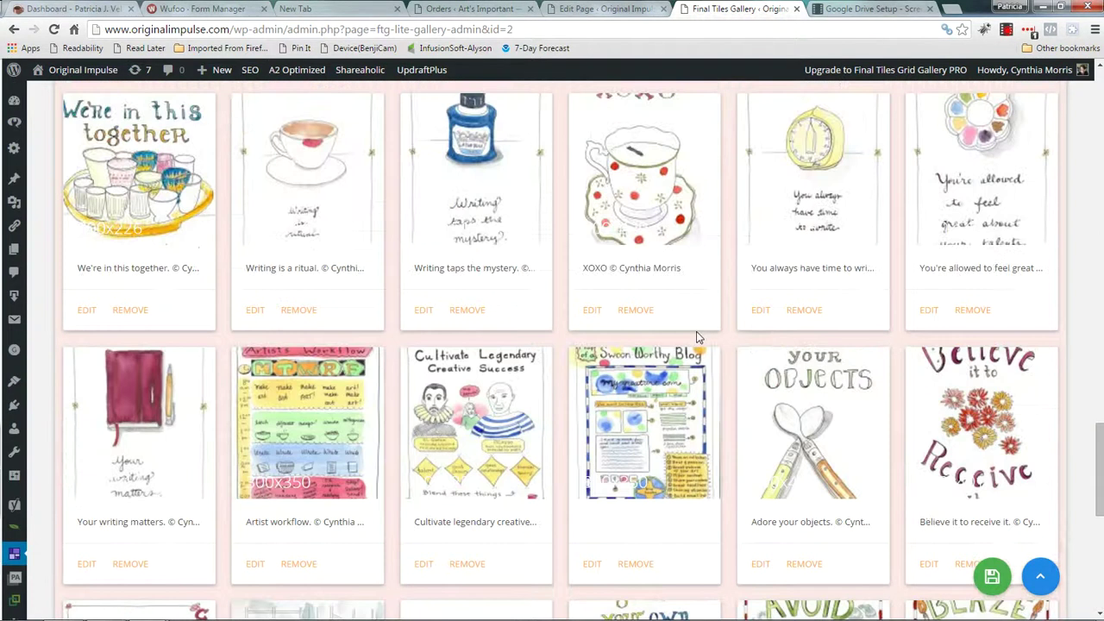
scroll(770, 296, "up", 5)
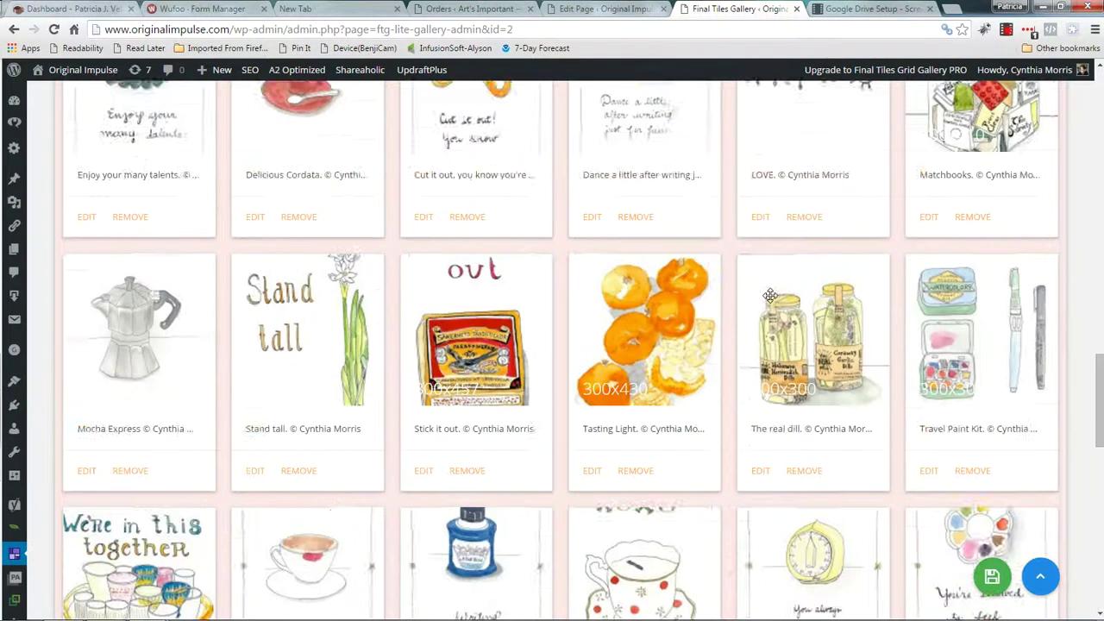
scroll(770, 296, "up", 6)
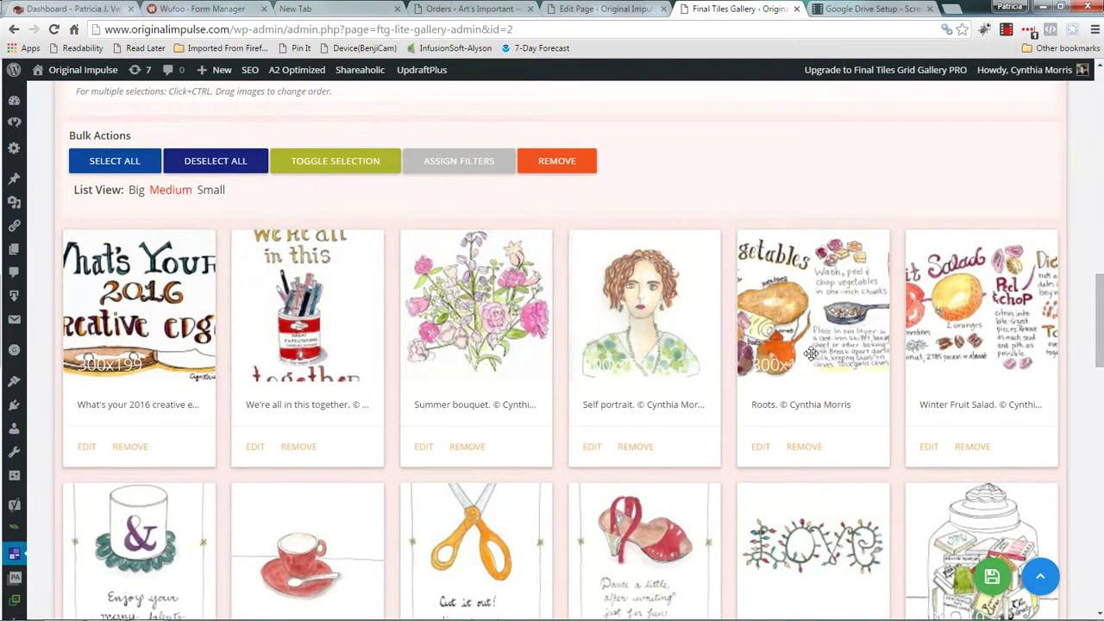
scroll(811, 354, "down", 5)
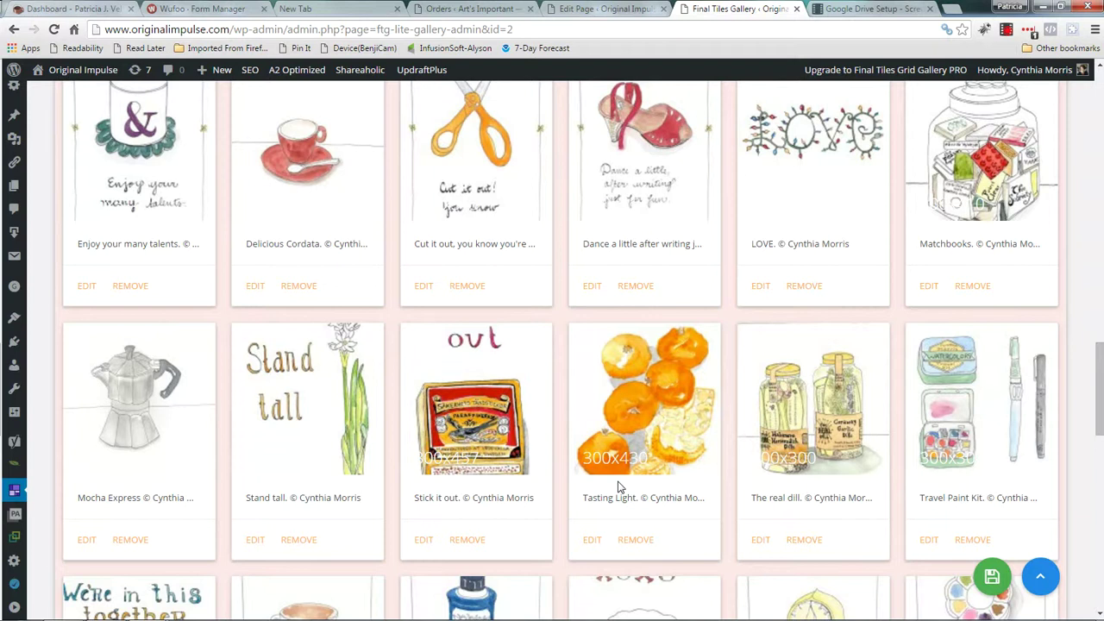
scroll(659, 431, "down", 1)
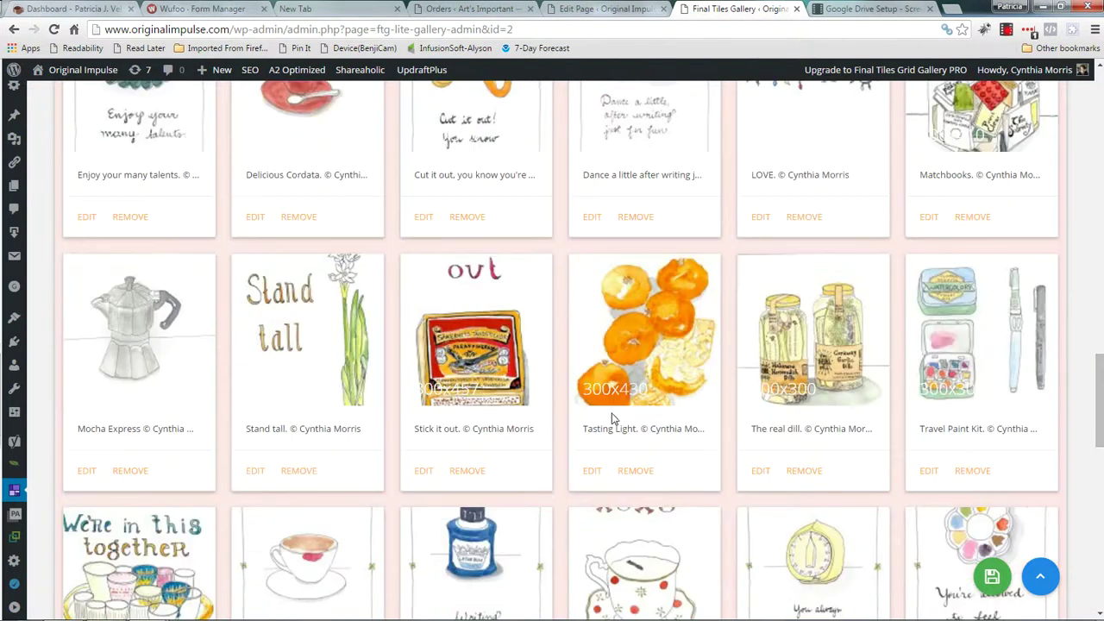
scroll(644, 385, "down", 3)
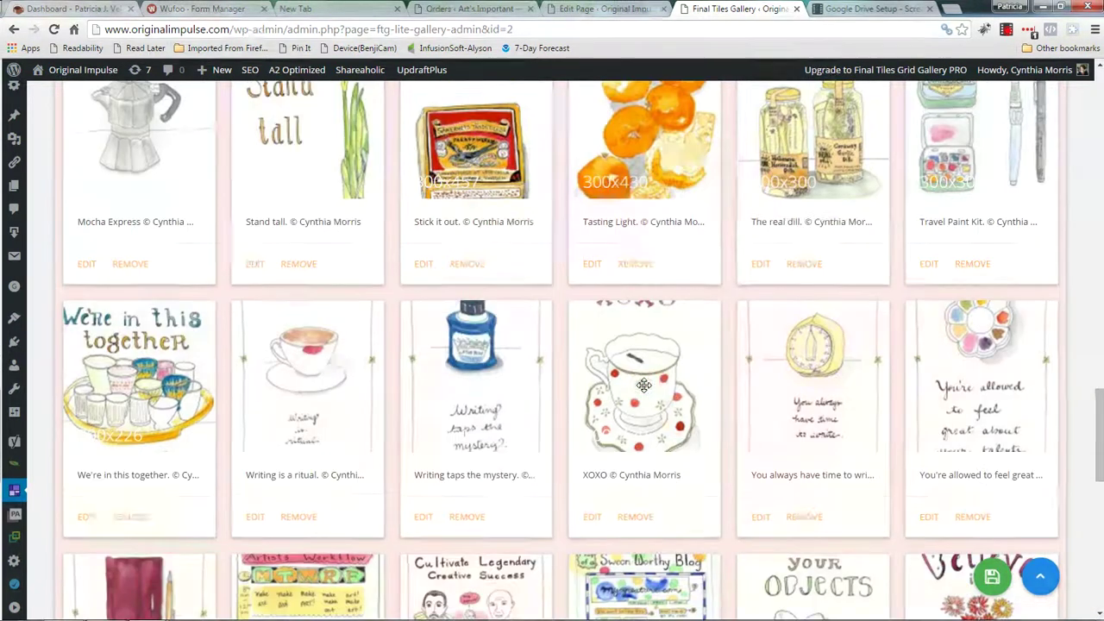
scroll(647, 371, "down", 4)
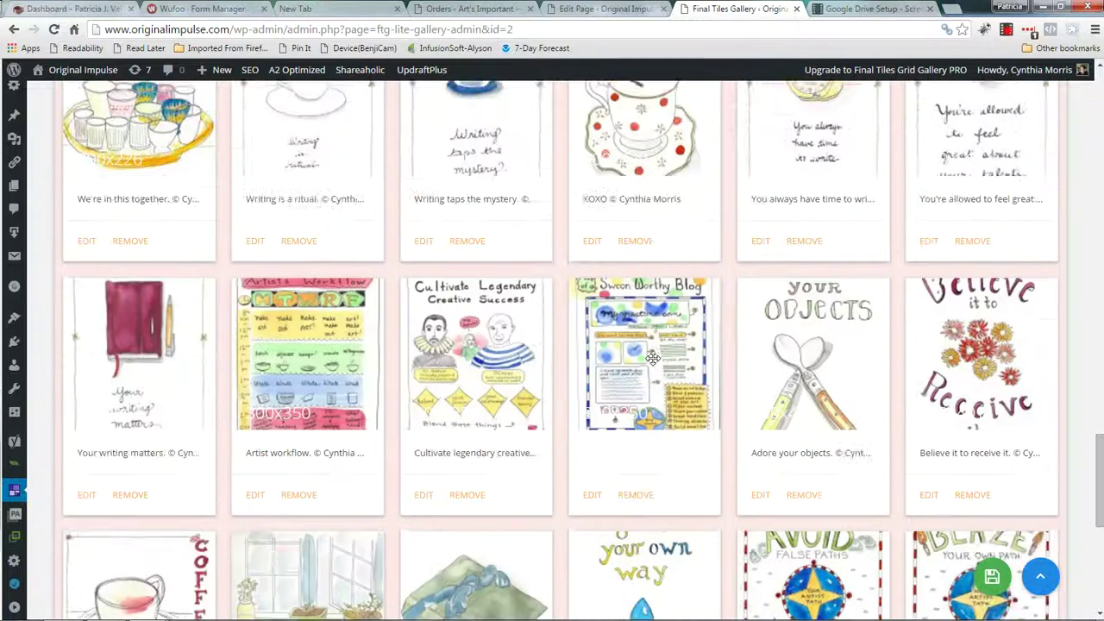
scroll(653, 358, "down", 2)
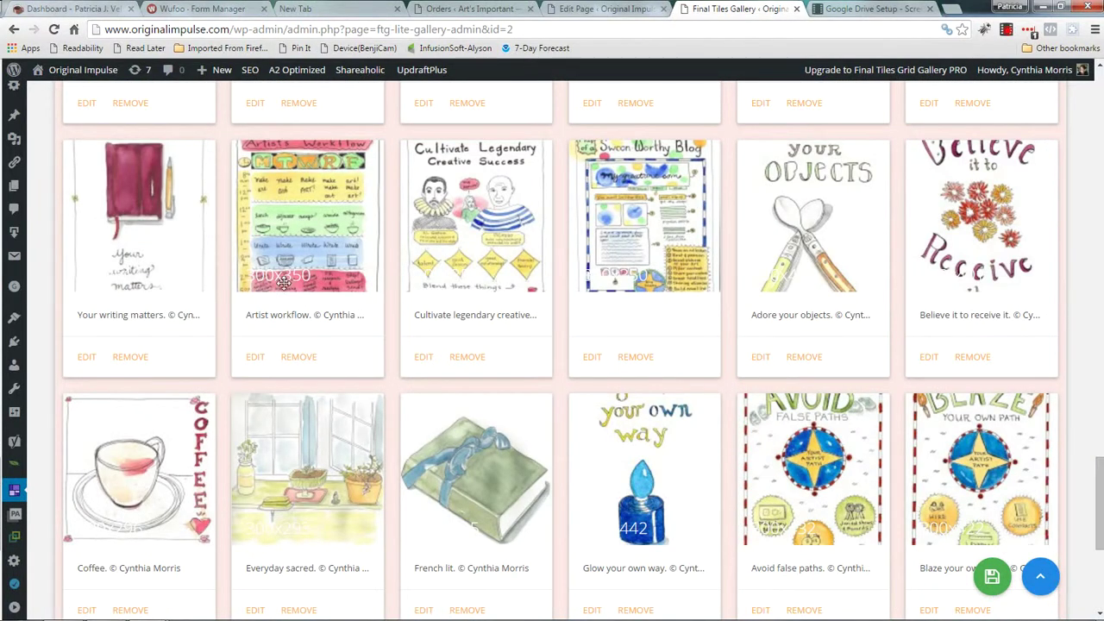
scroll(508, 492, "down", 5)
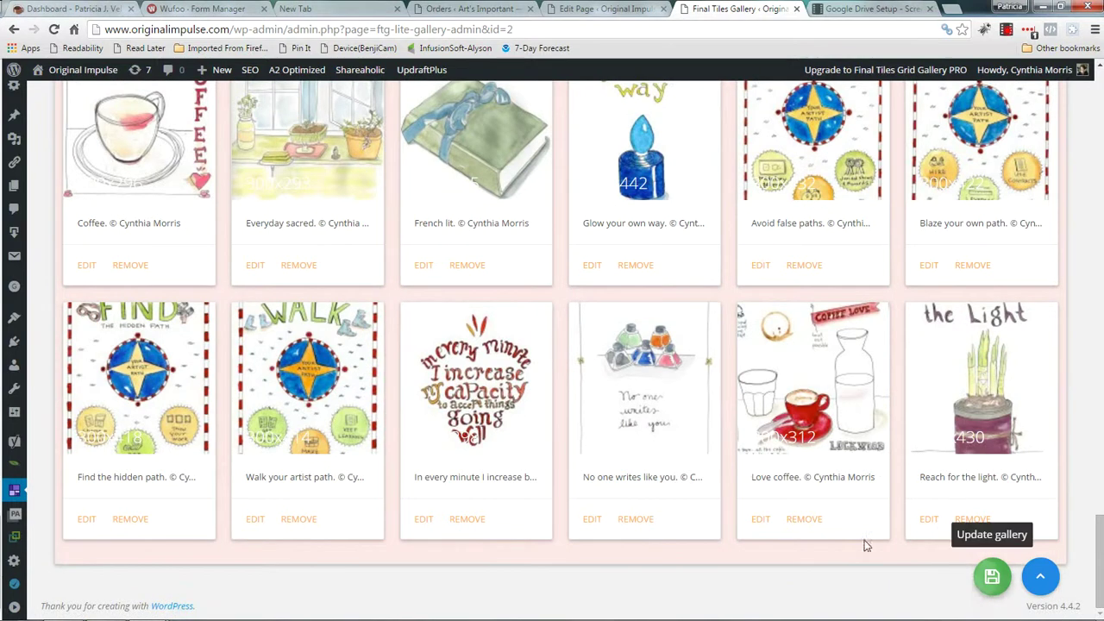
Update the portfolio gallery again without the Succulent Wild Love tile, then expand the admin sidebar
left_click(988, 573)
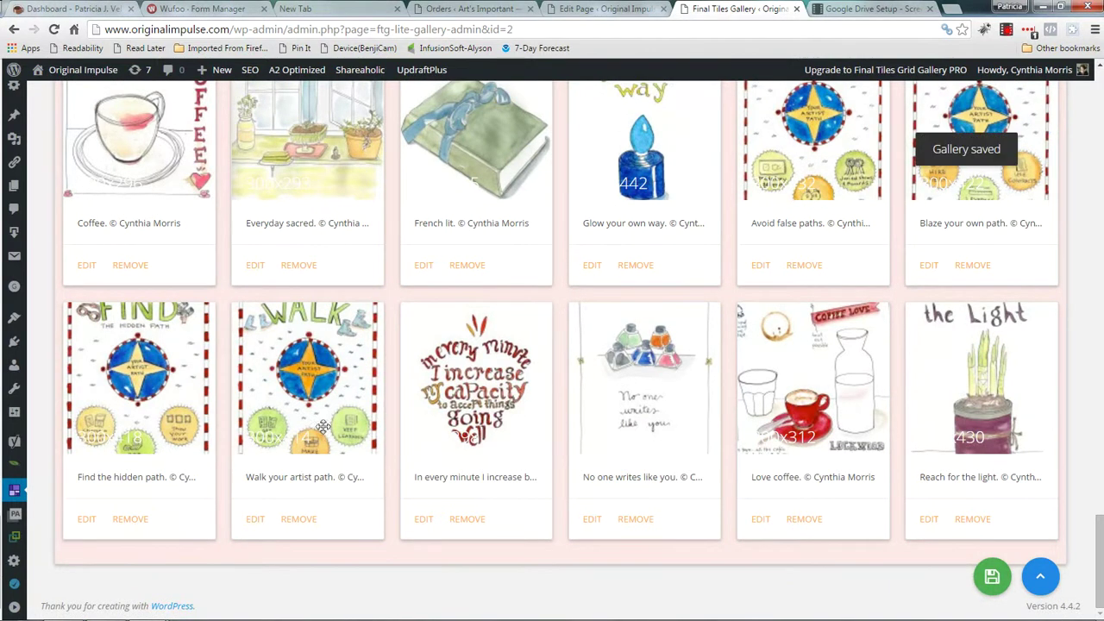
left_click(14, 609)
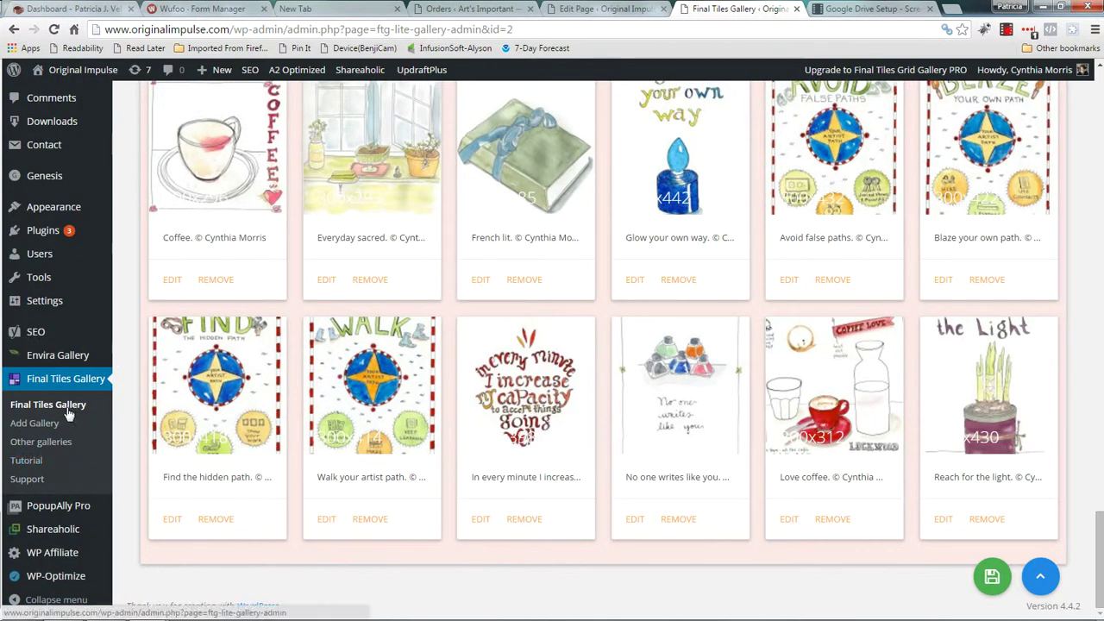